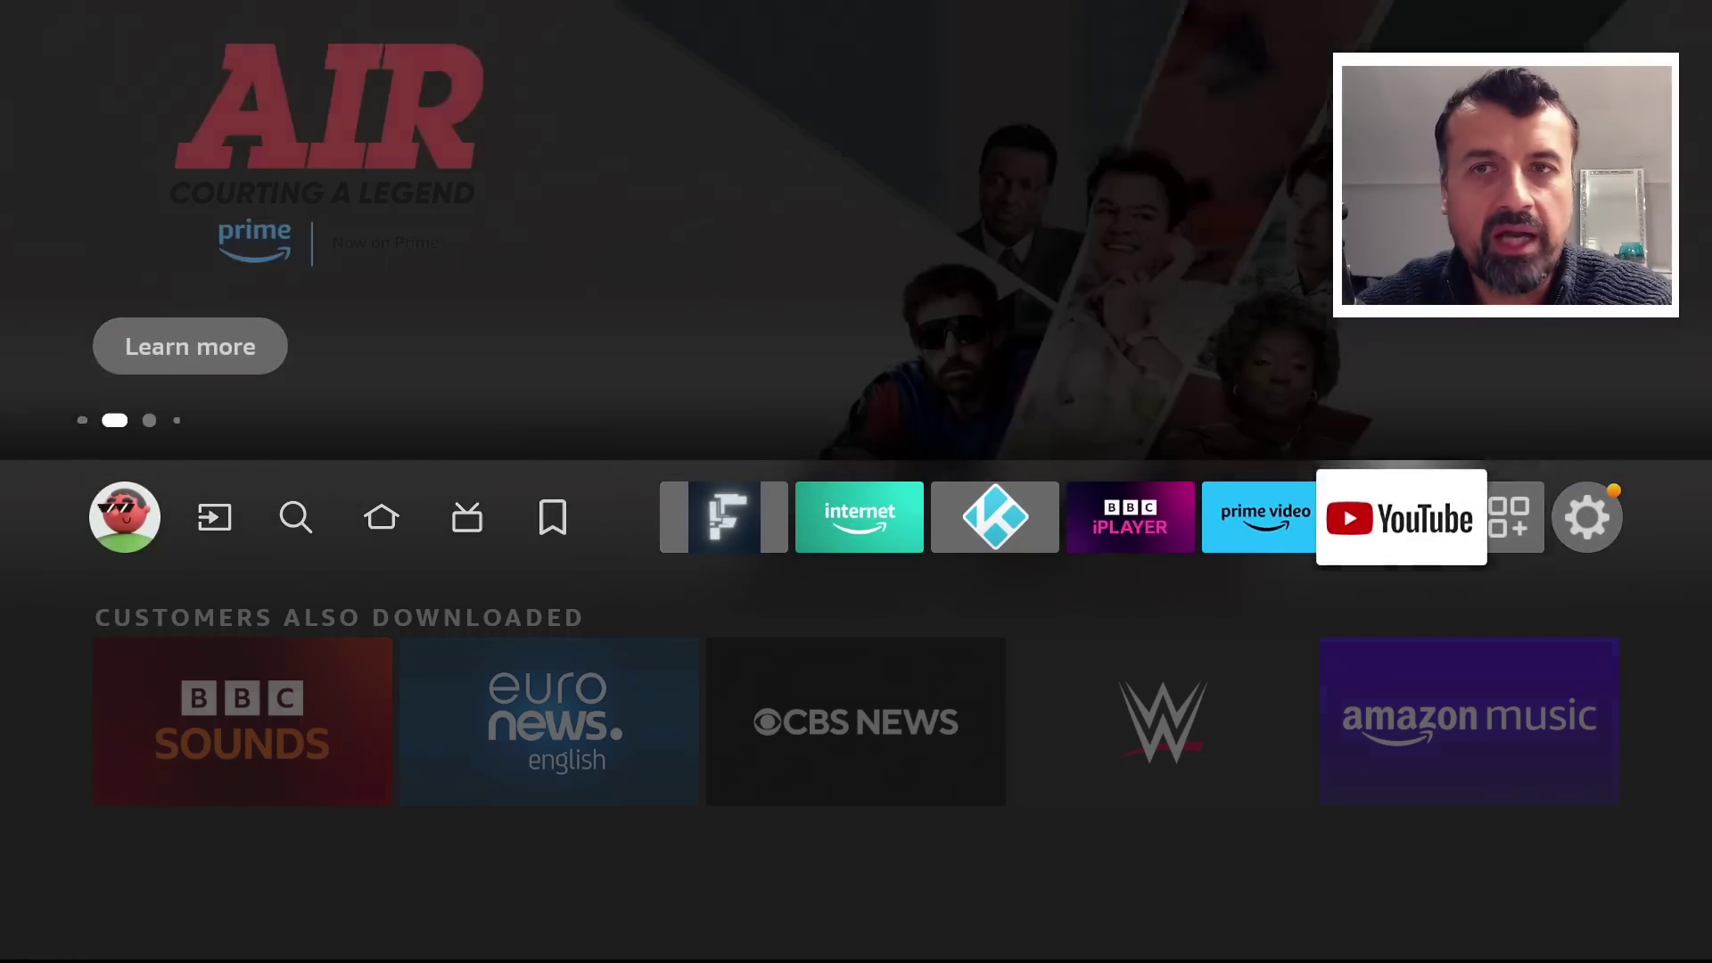
- Open the connection status of the connected Wi-Fi network in the device's network settings
key(Right)
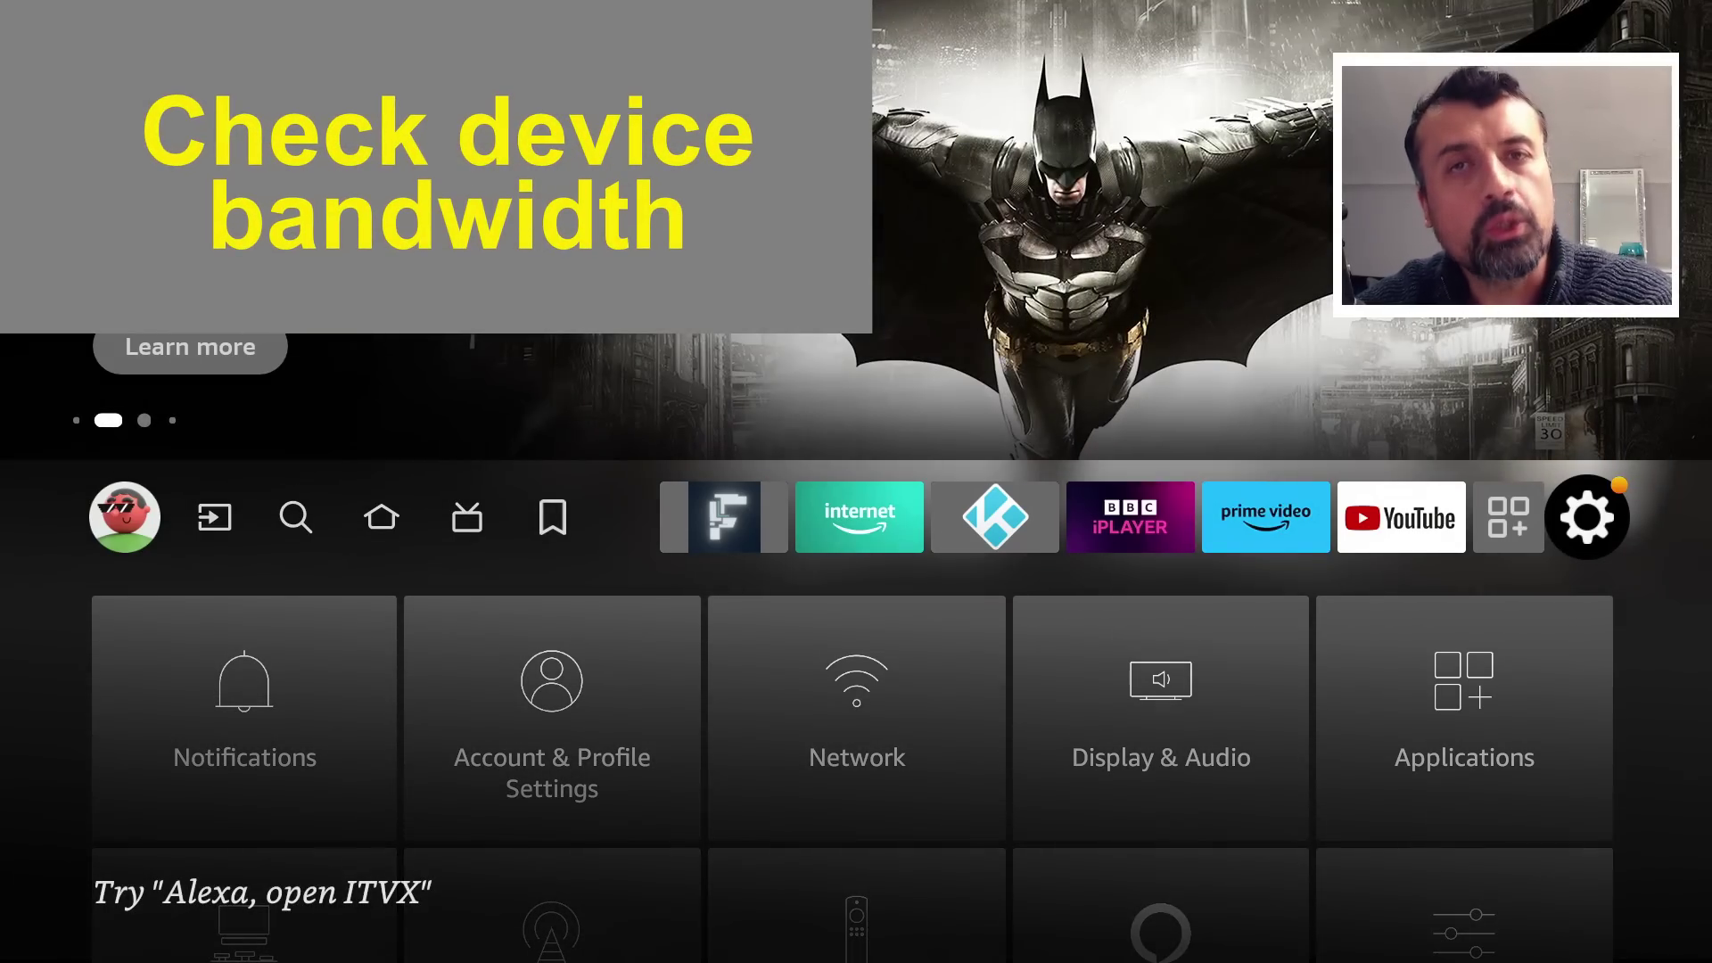
key(Down)
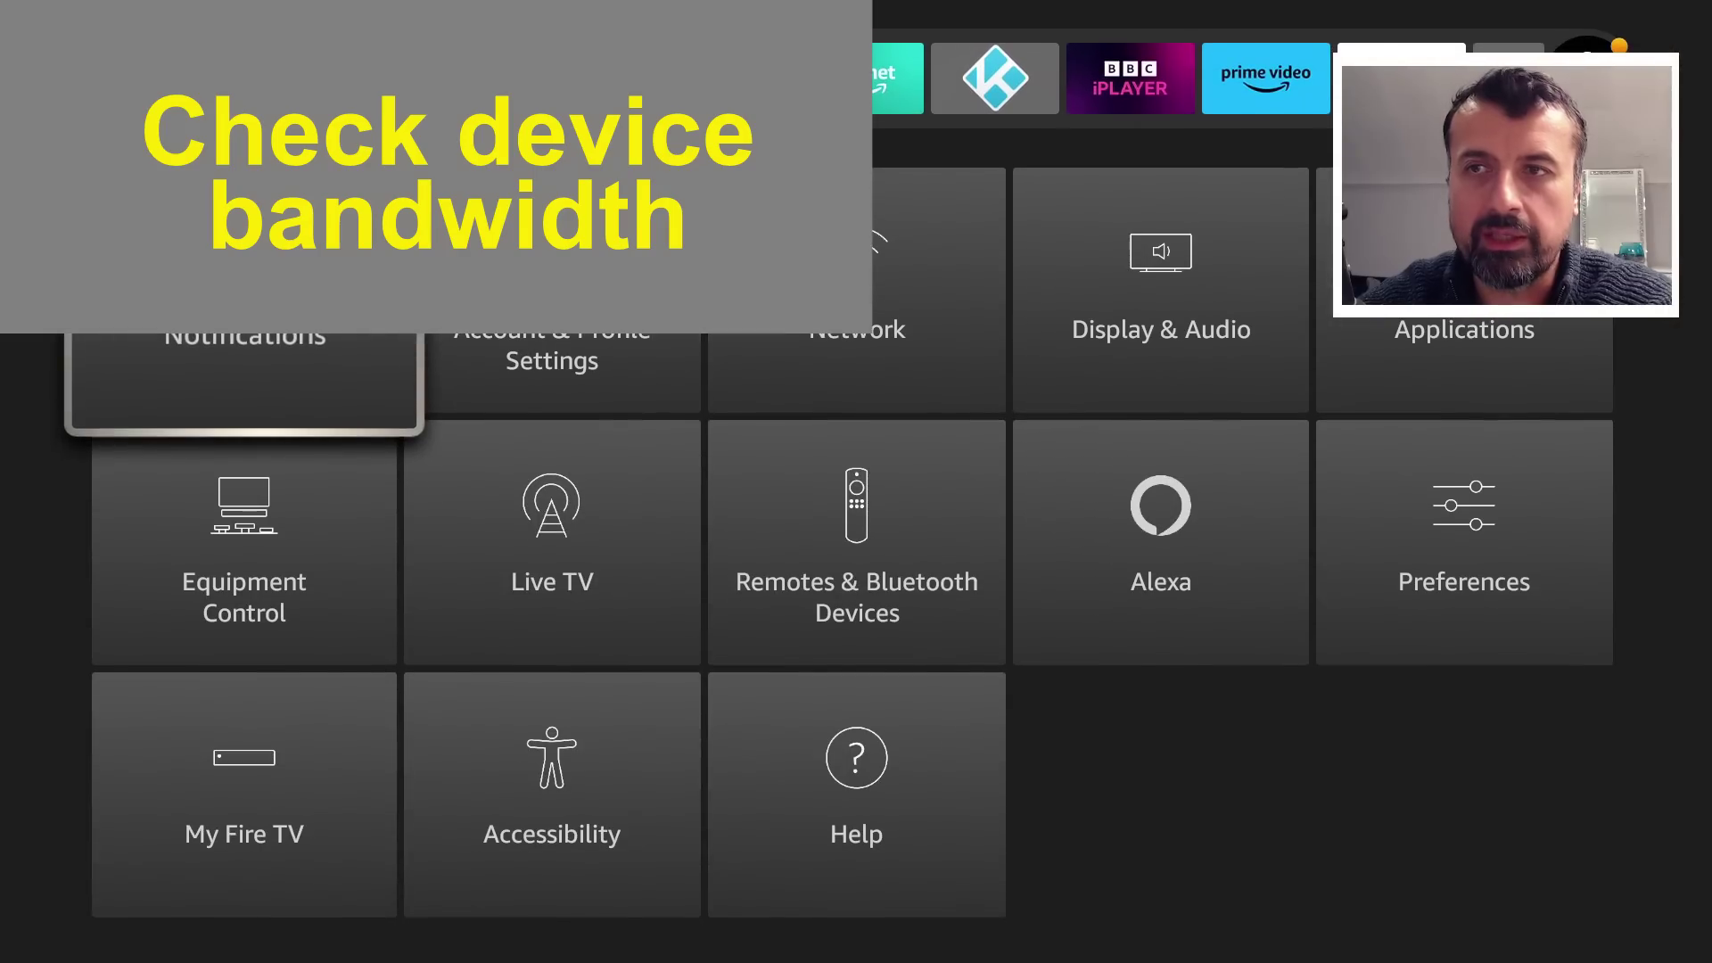
key(Right)
key(Right)
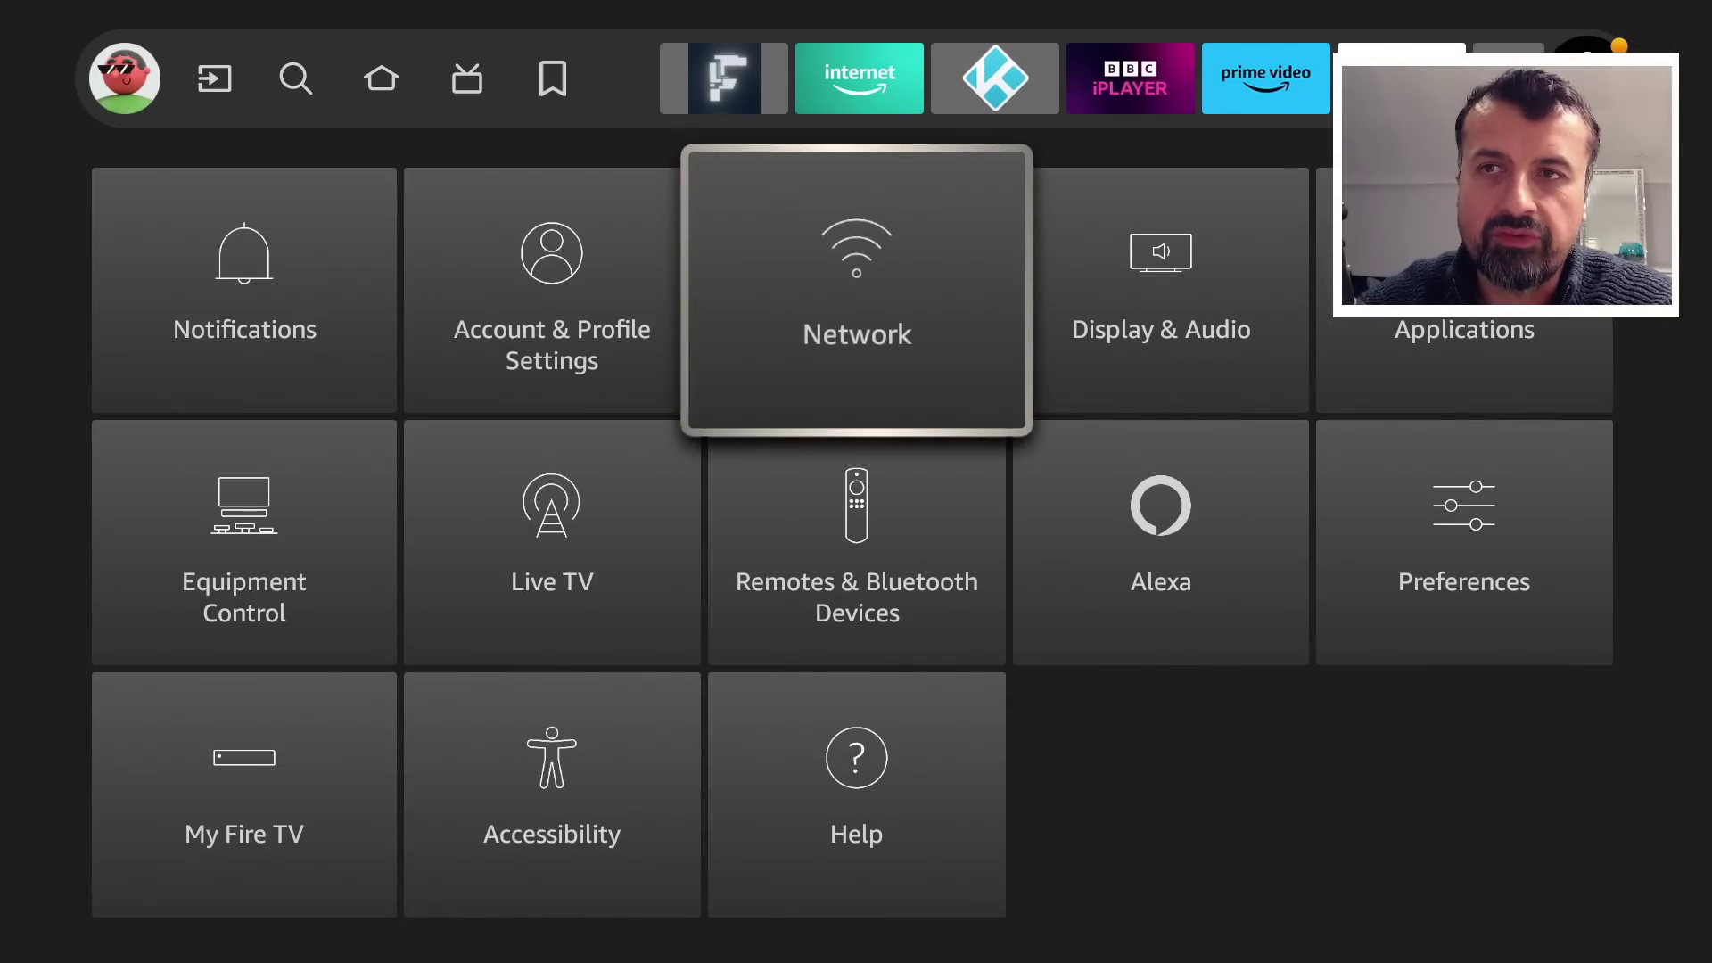
key(Return)
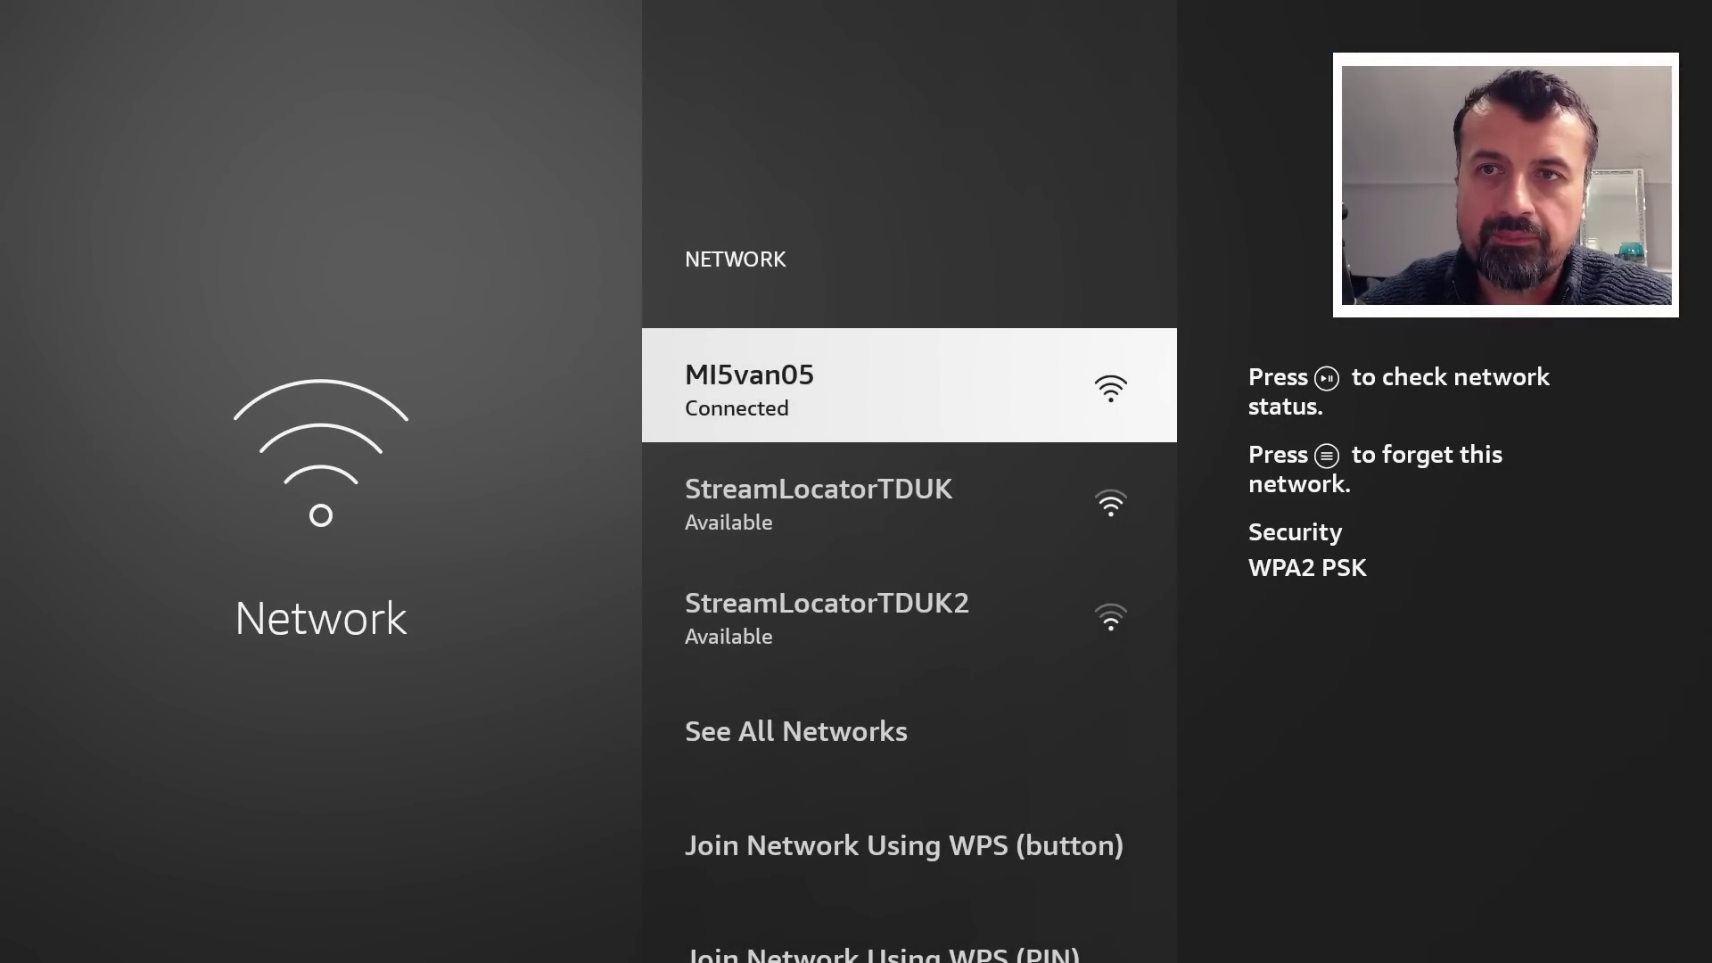
key(XF86AudioPlay)
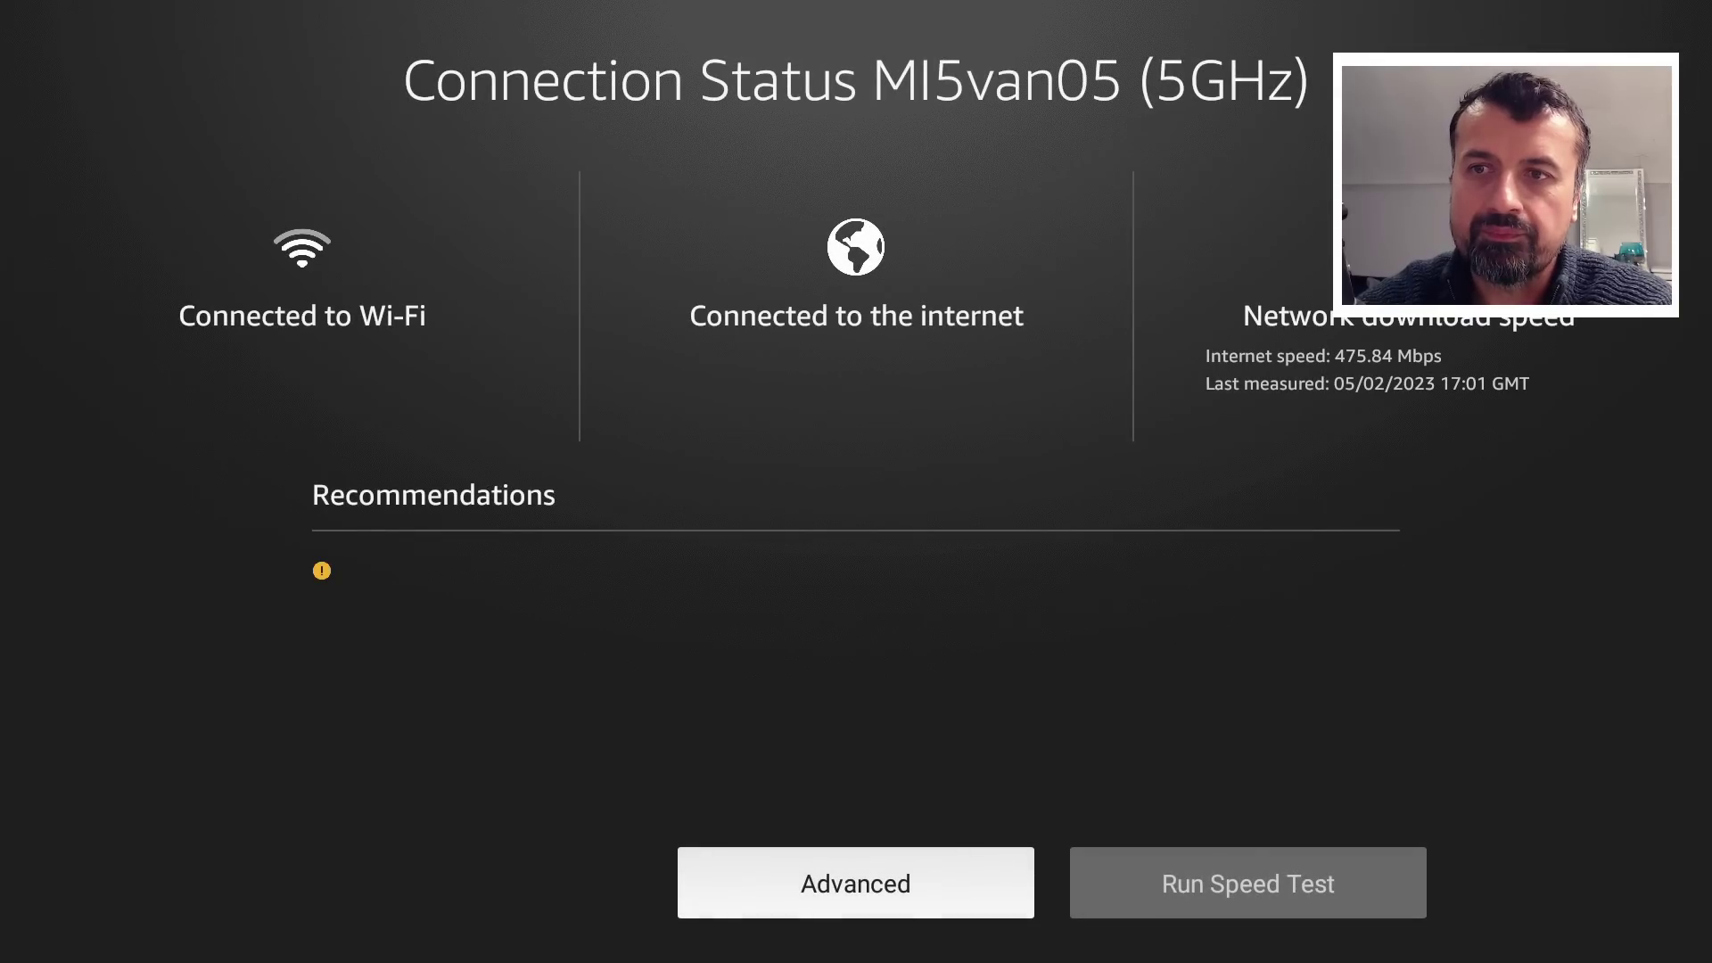
- Run a speed test on the connected network and agree to the additional data use
key(Right)
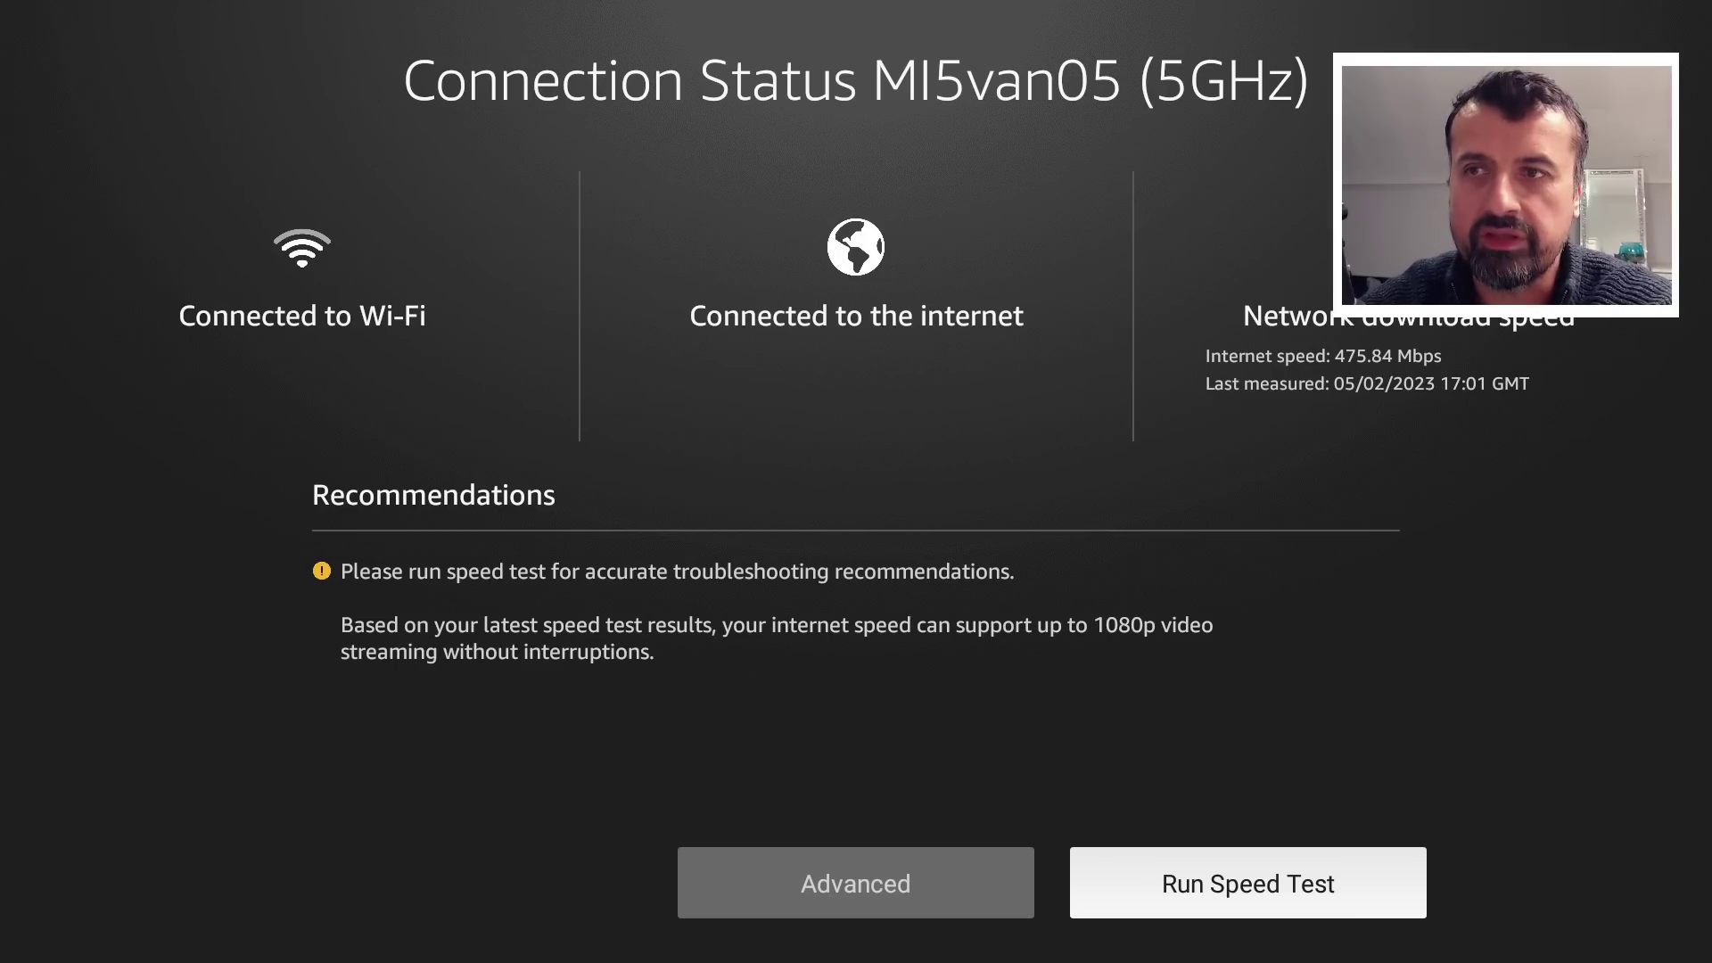
key(Return)
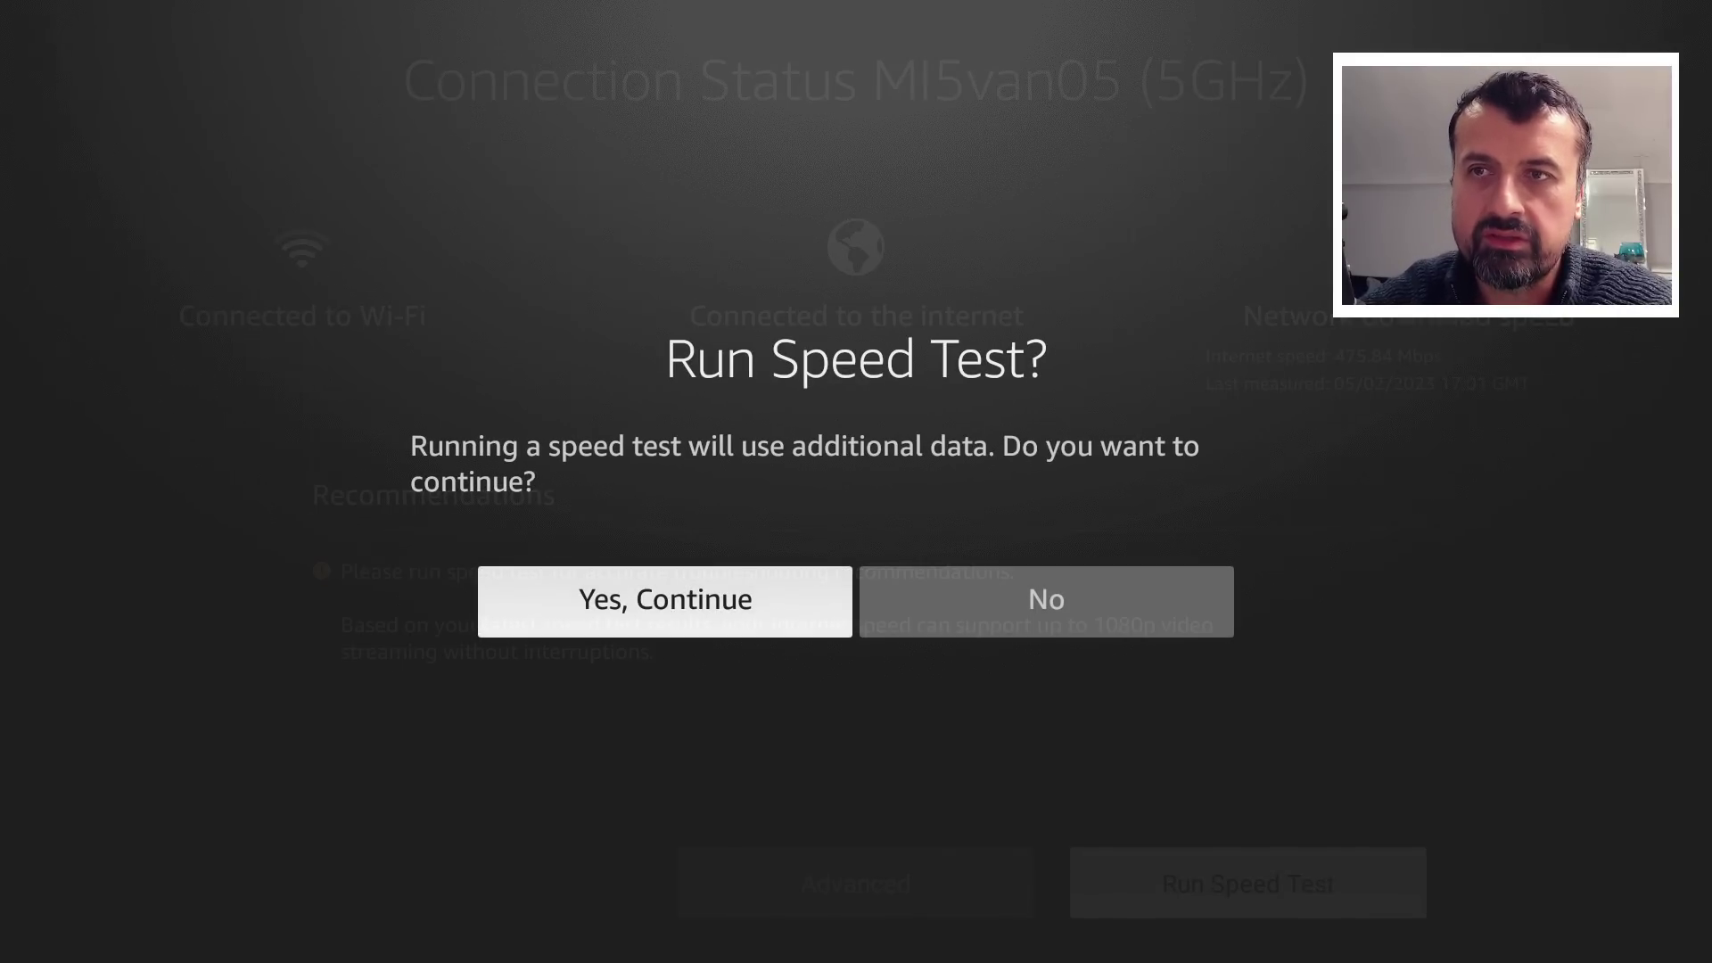
key(Return)
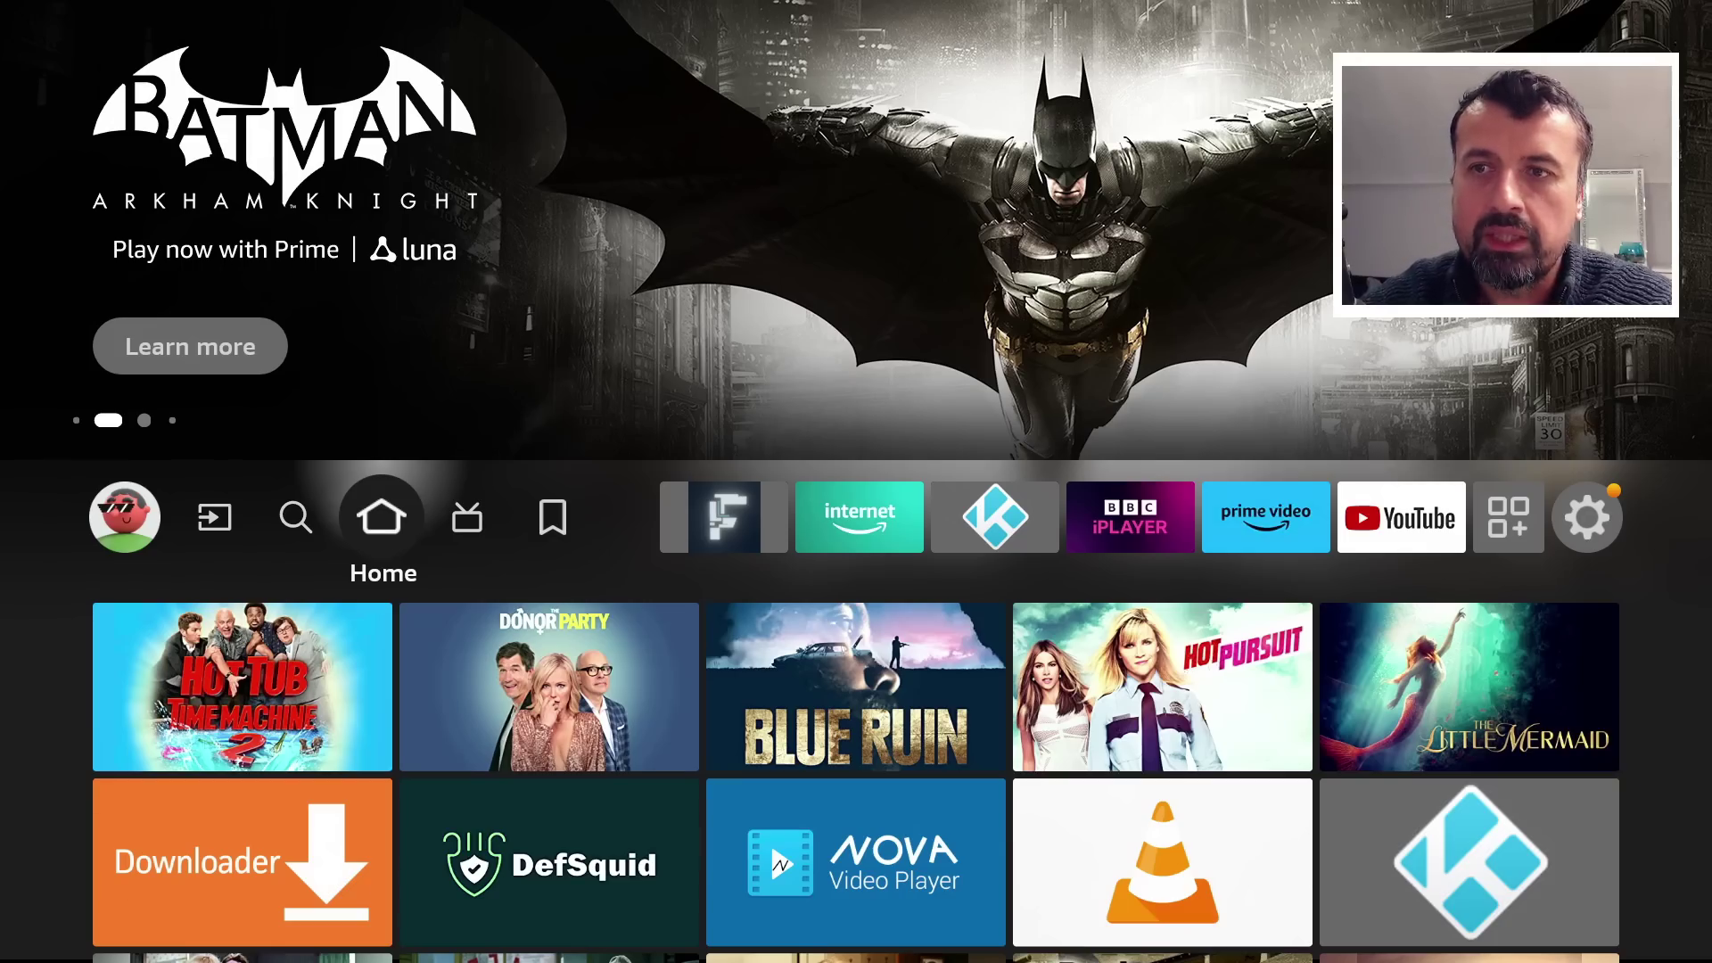
key(Down)
key(Down)
key(Up)
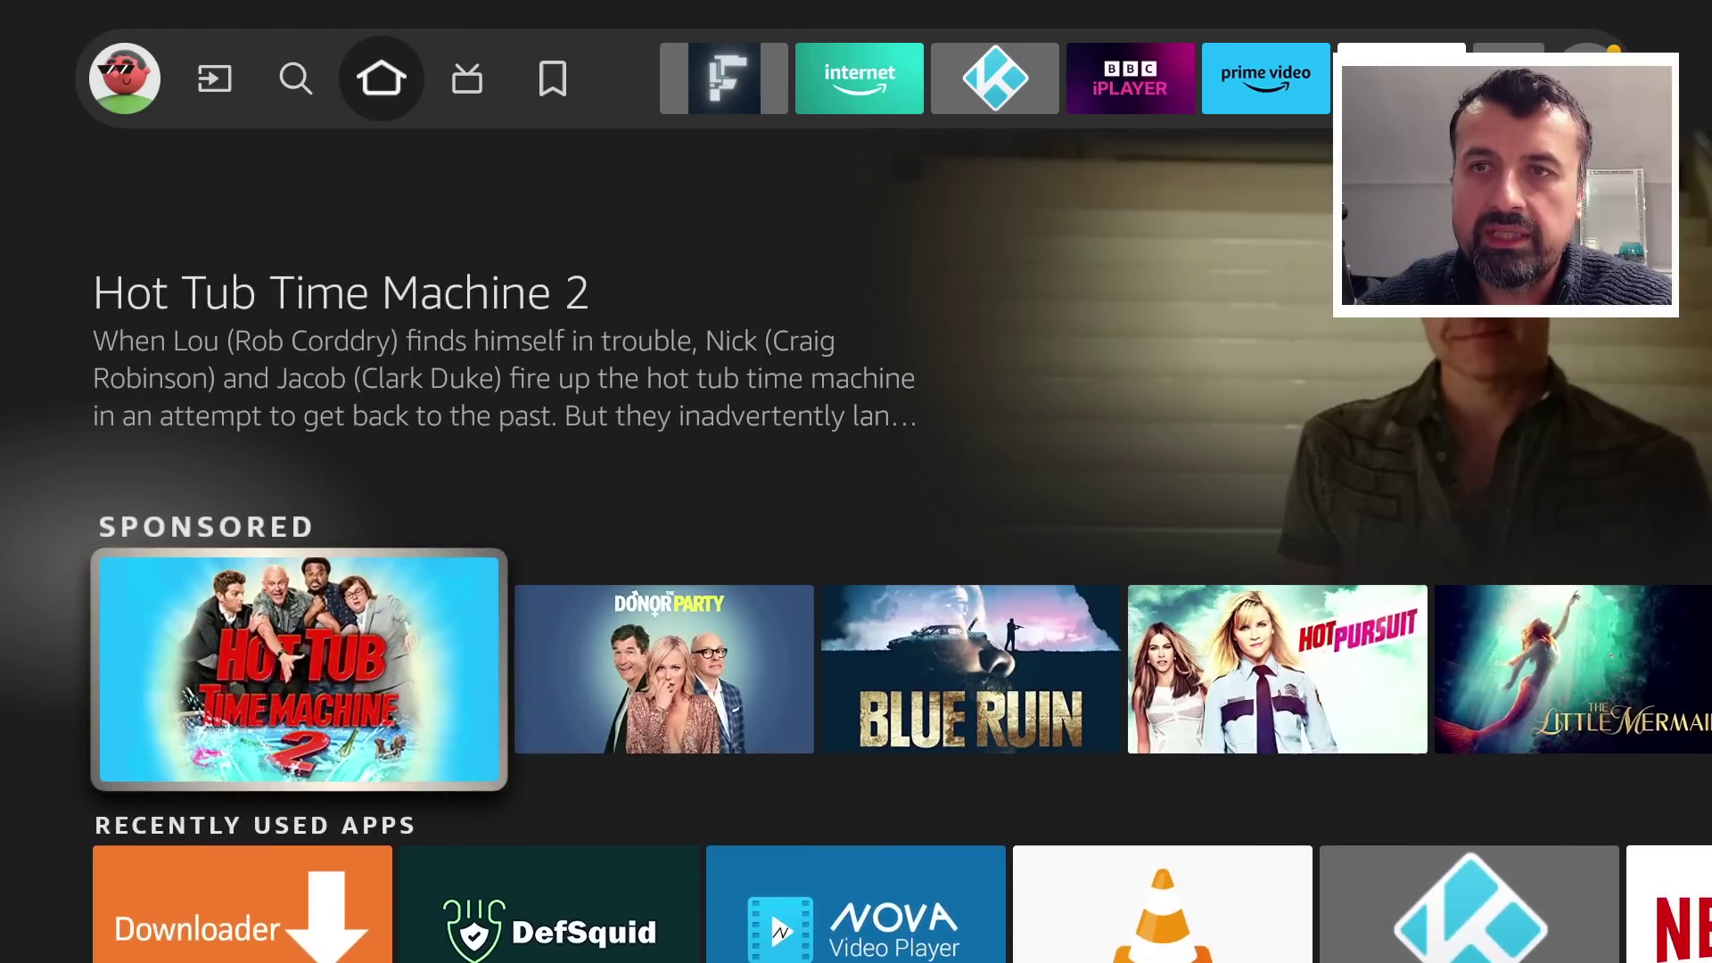
key(Up)
- Open the on-screen search from the Find section of the home screen
key(Left)
key(Left)
key(Left)
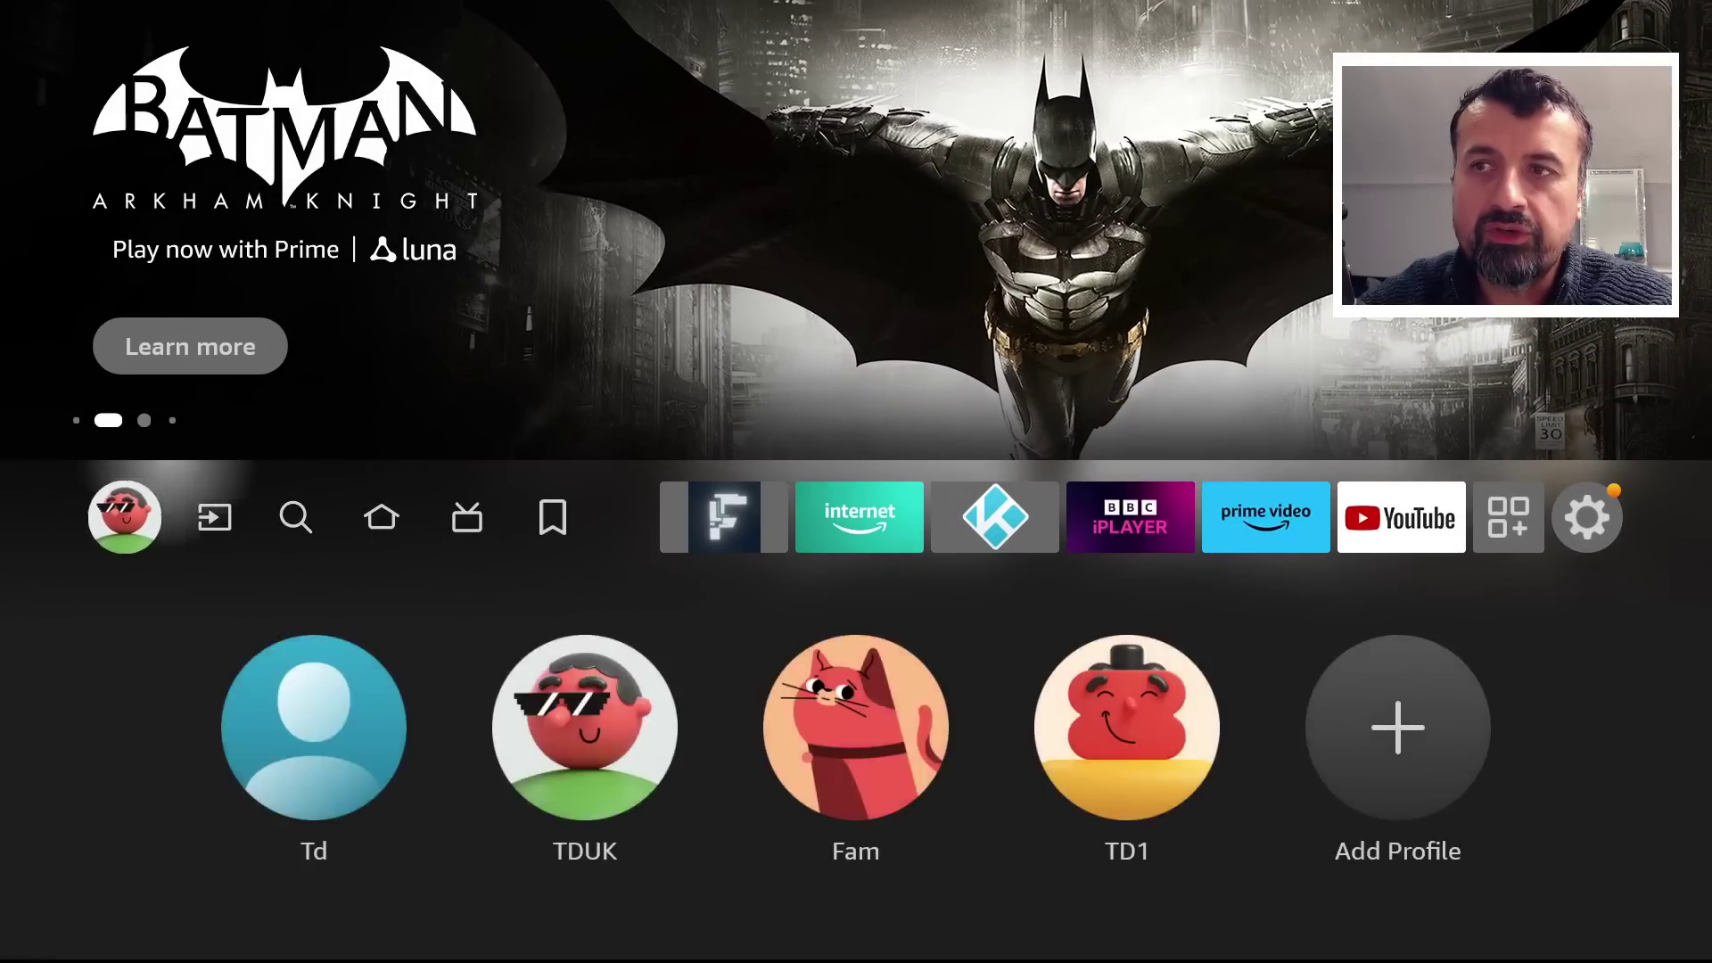
key(Right)
key(Right)
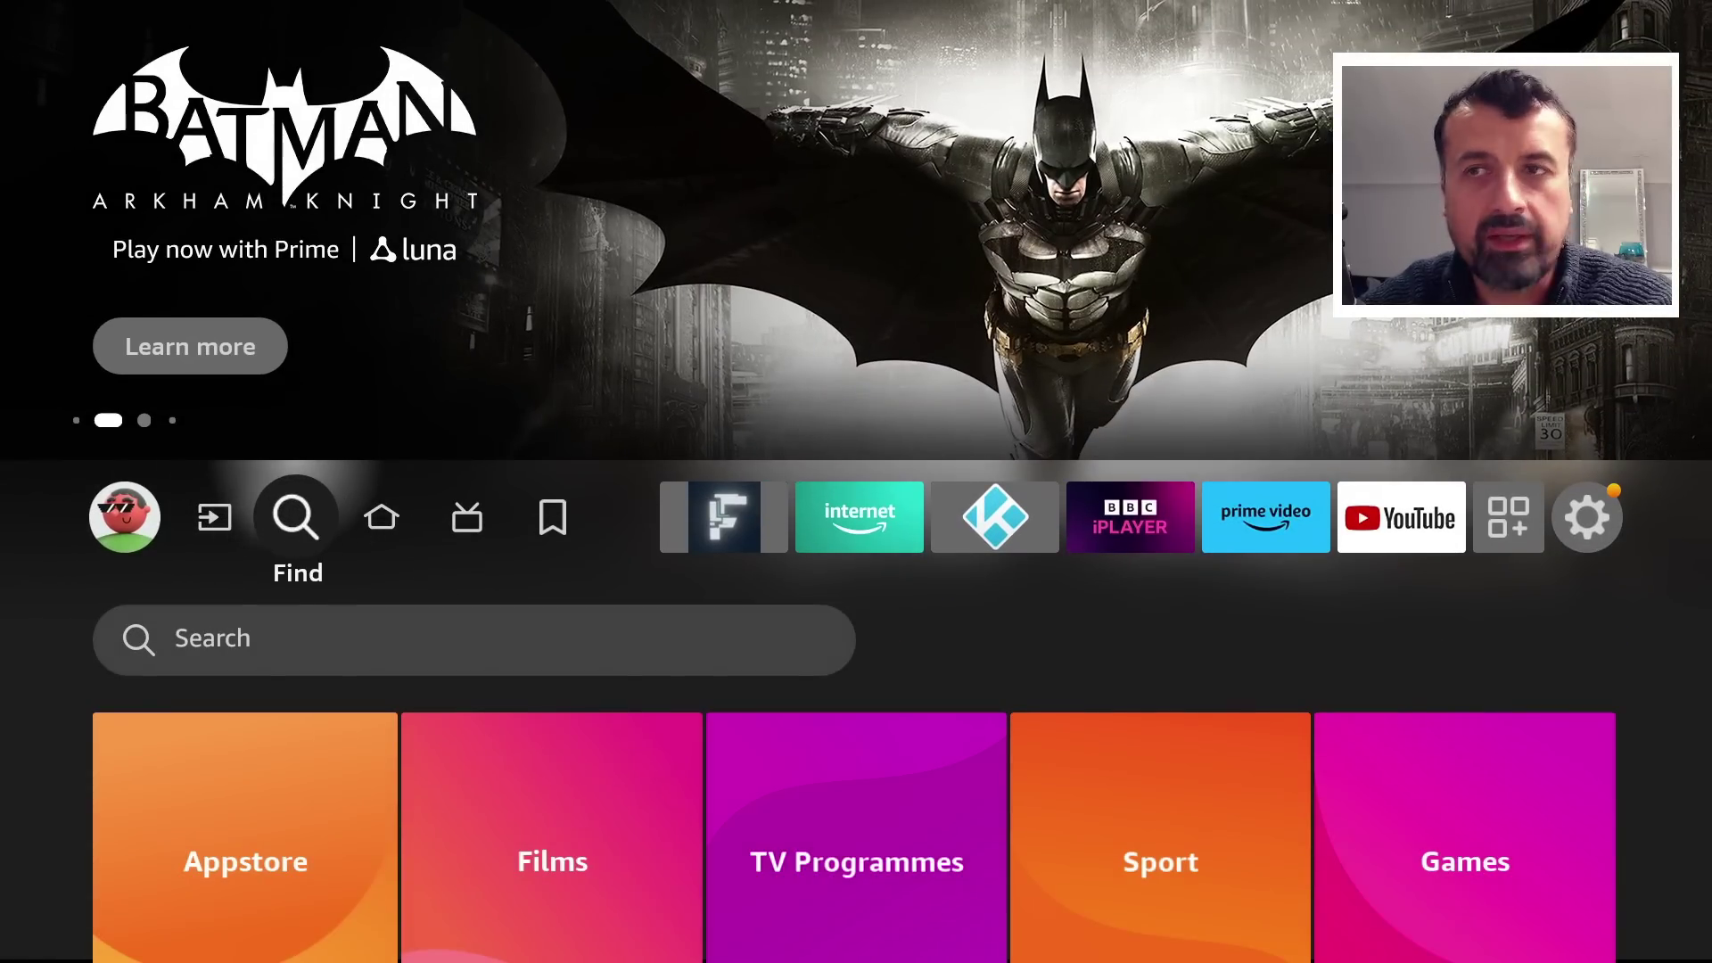
key(Down)
key(Return)
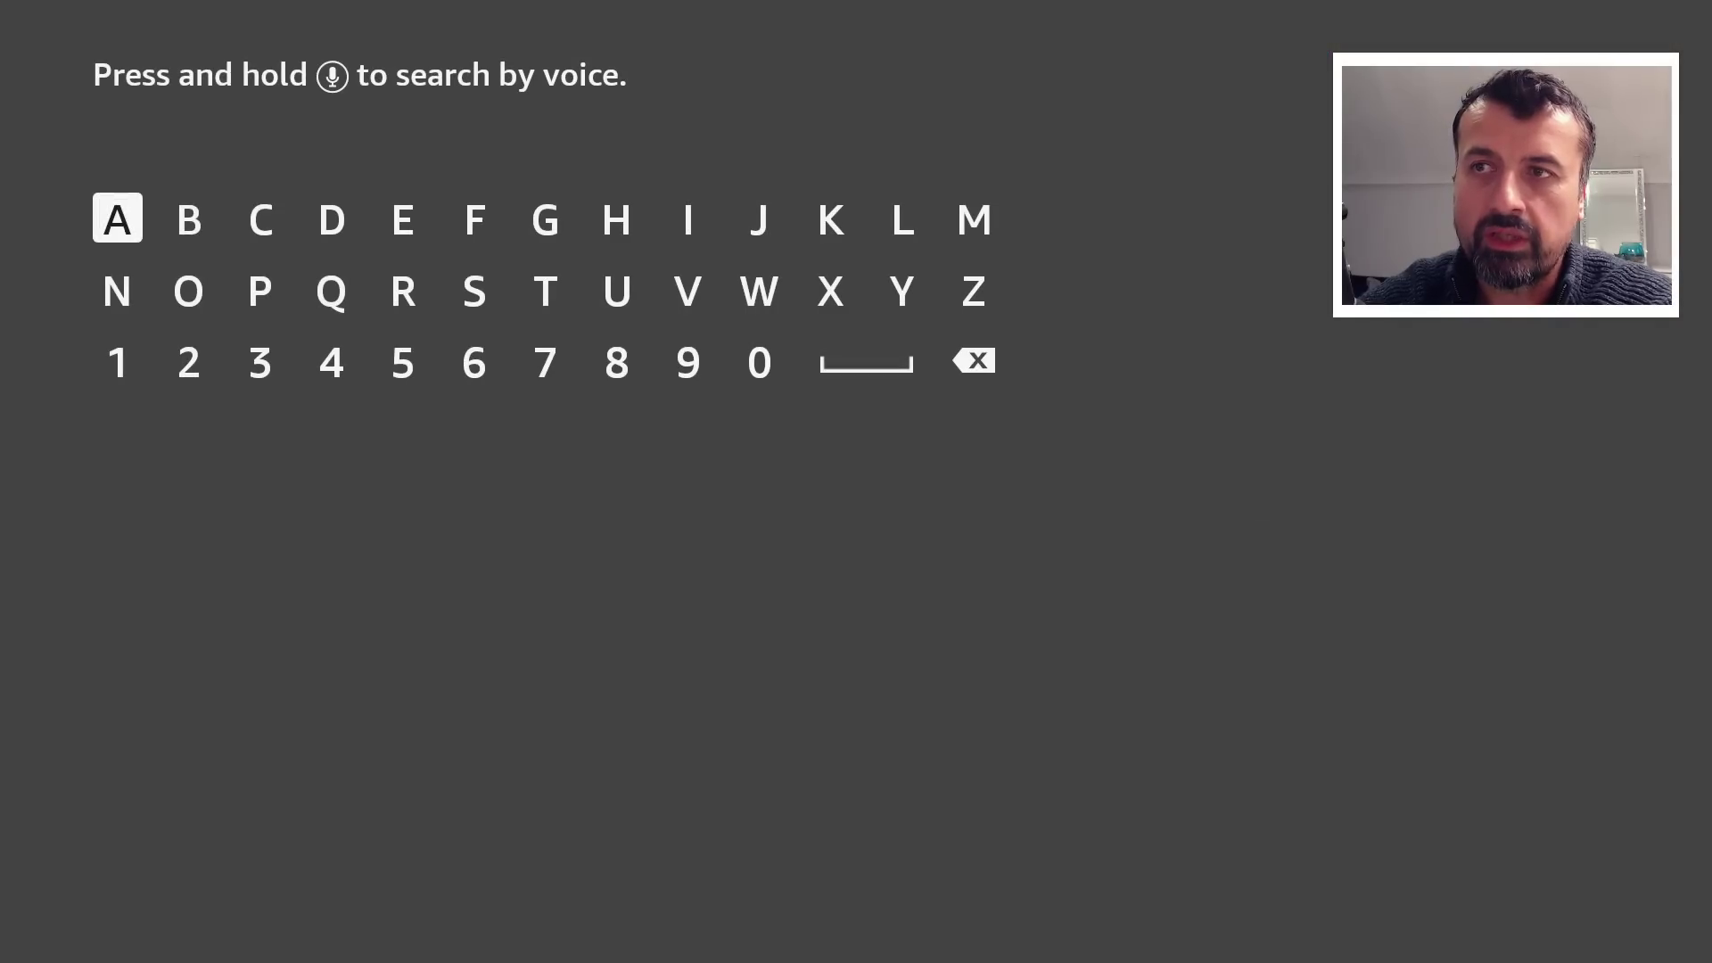
- Enter "Bac" as the search text
key(Right)
key(Return)
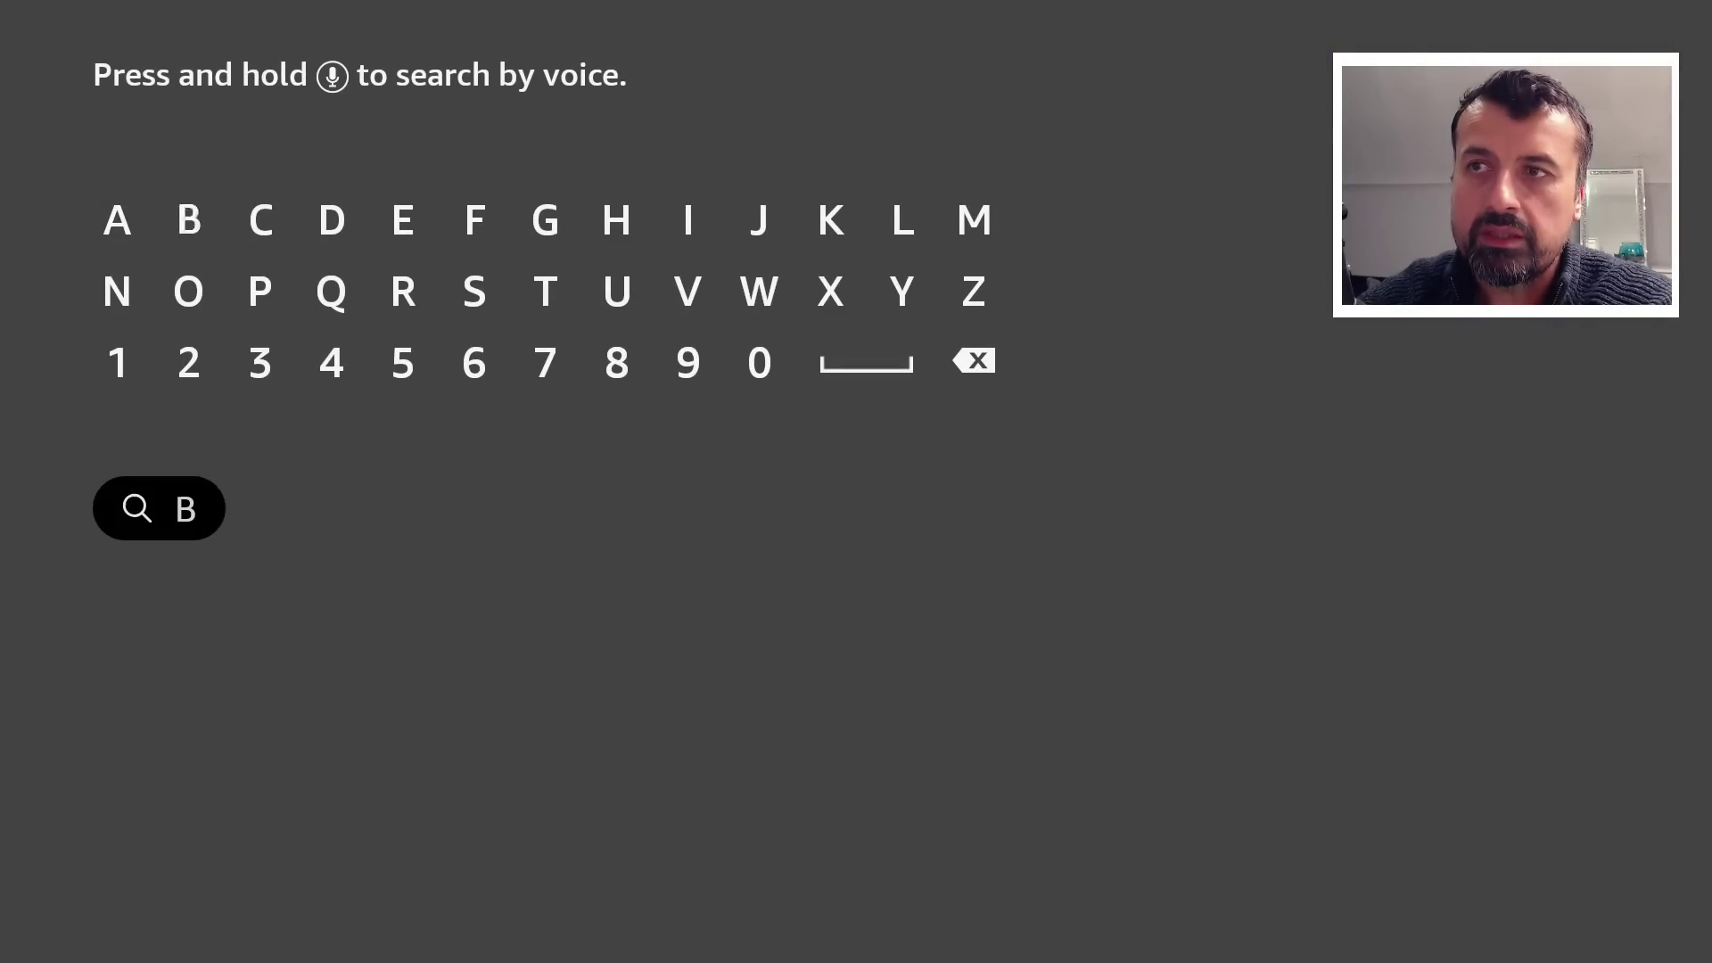
key(Left)
key(Return)
key(Right)
key(Right)
key(Return)
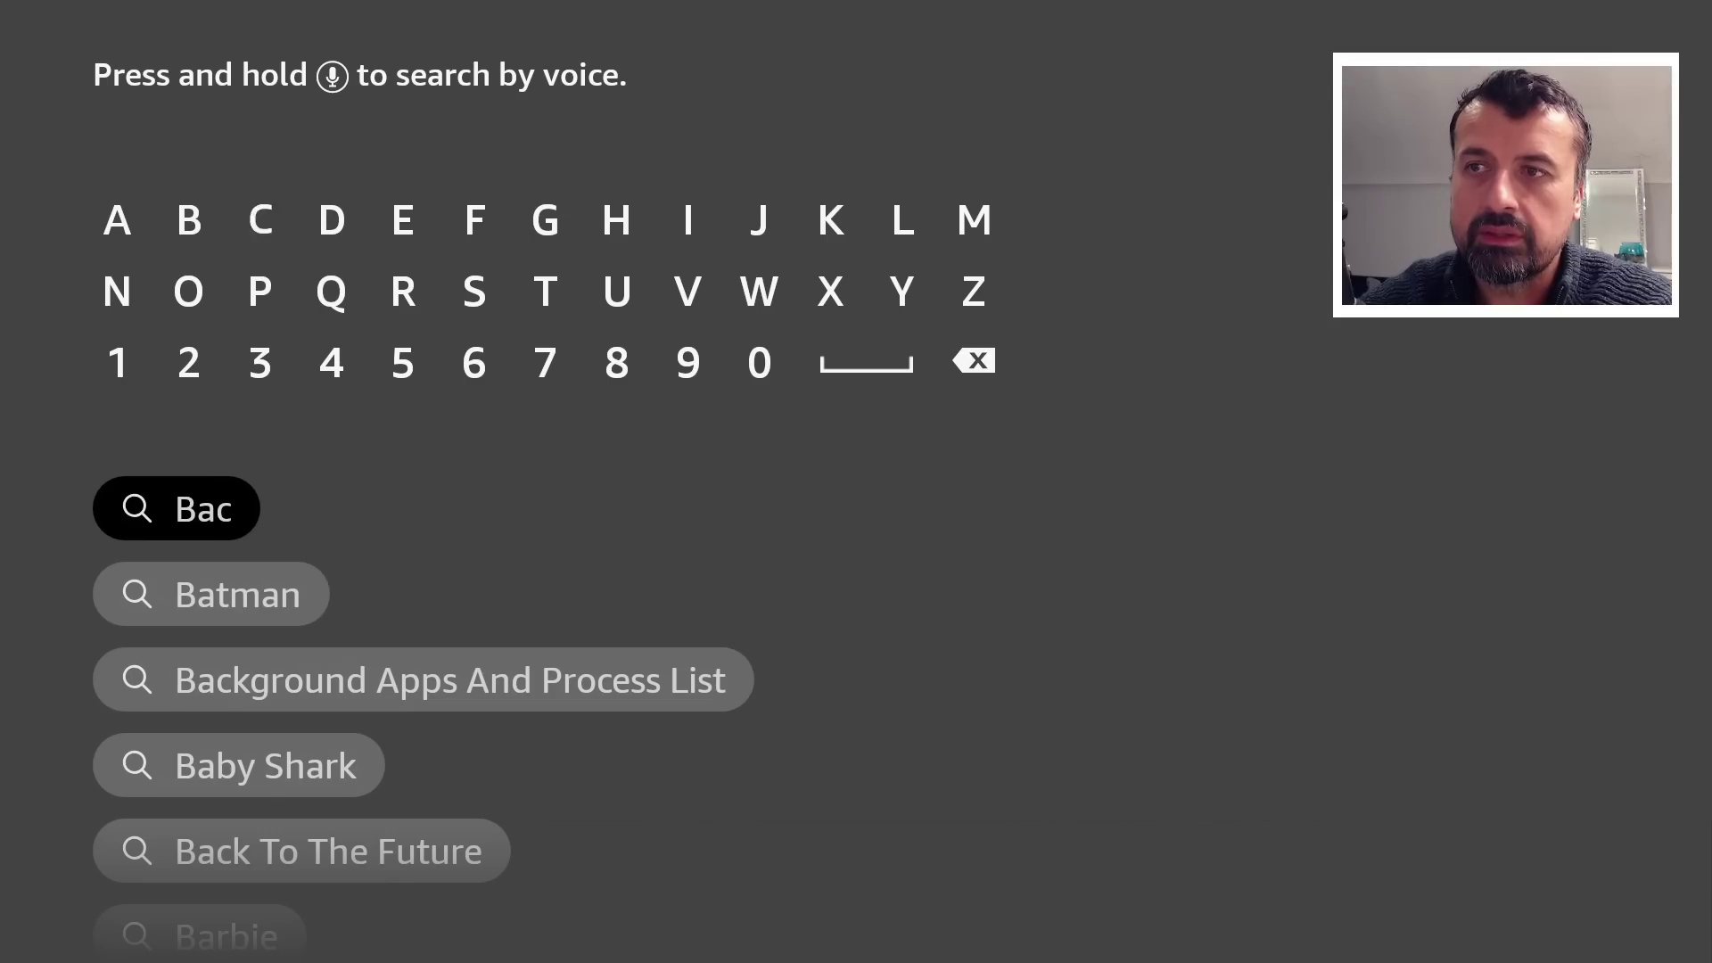
- Choose the suggestion "Background Apps And Process List" and open the matching app from the results
key(Down)
key(Down)
key(Down)
key(Down)
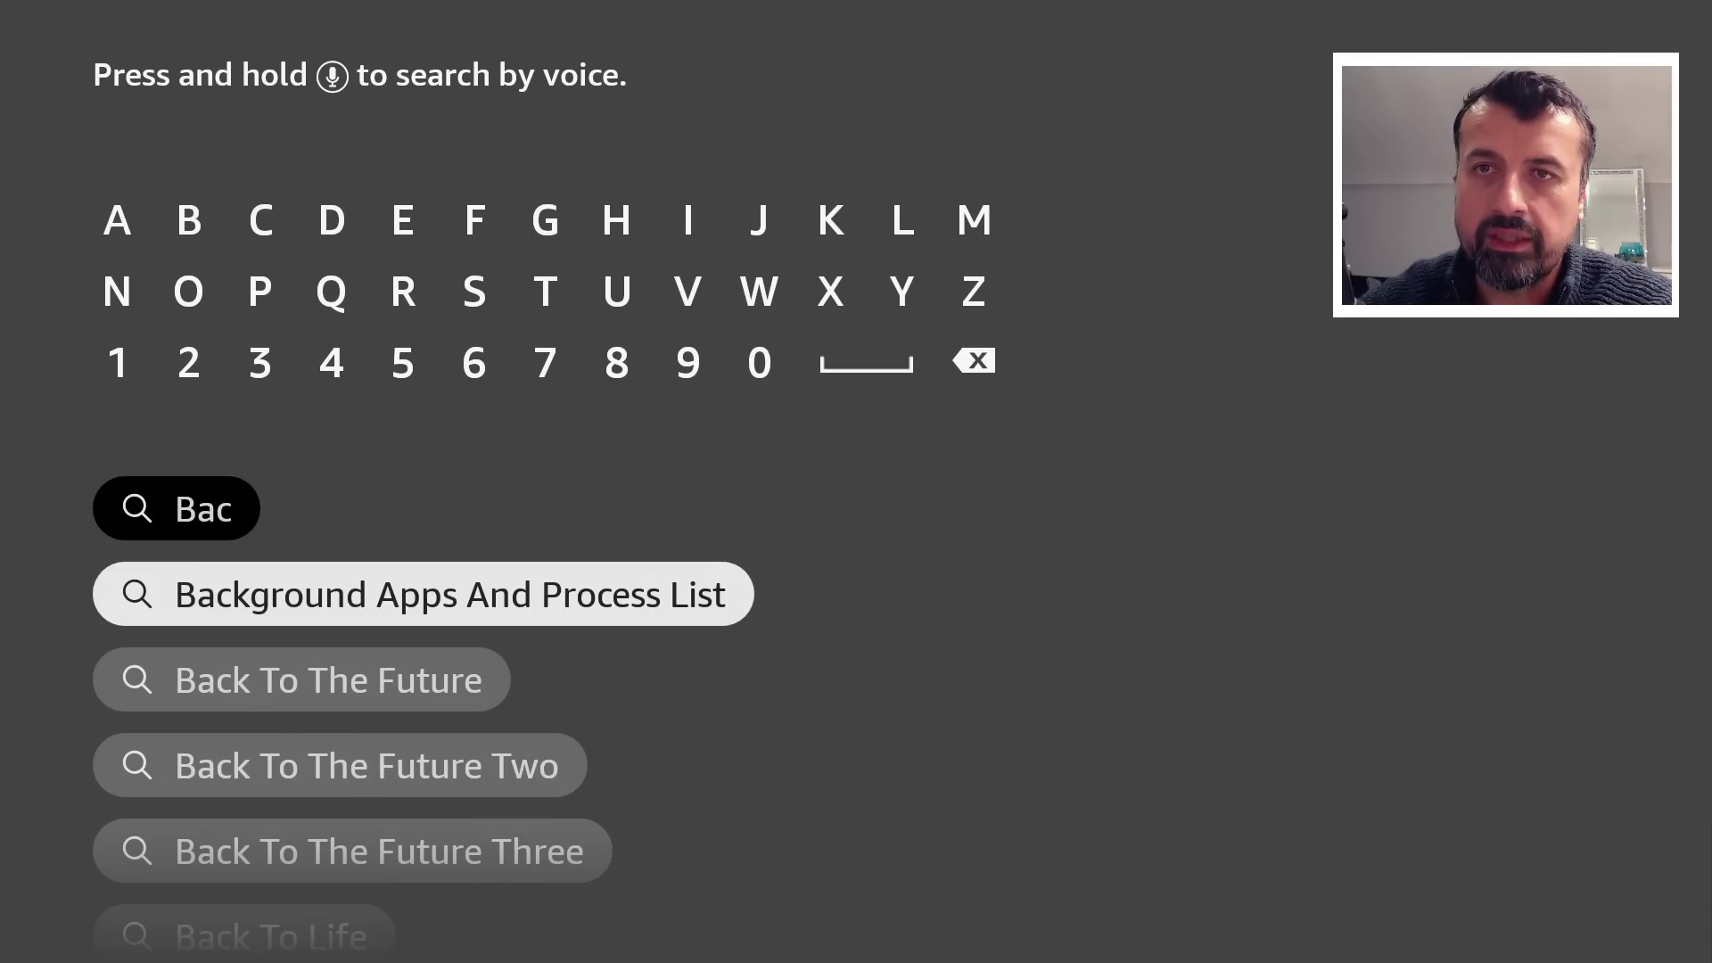
key(Return)
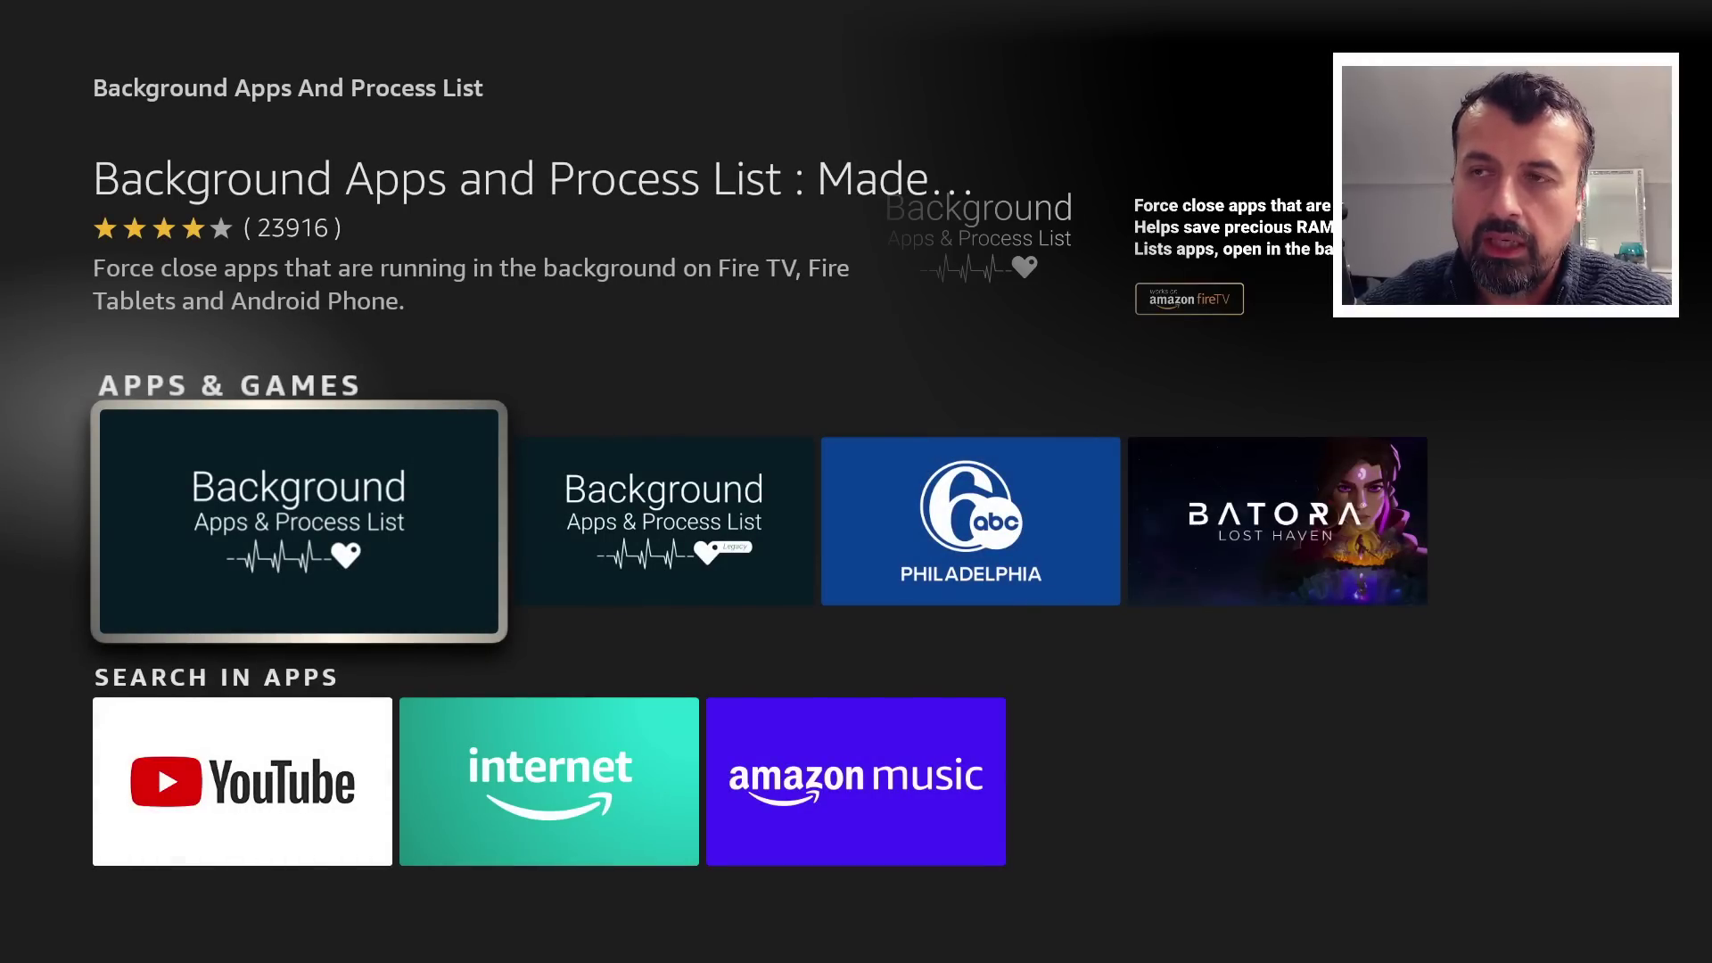
key(Return)
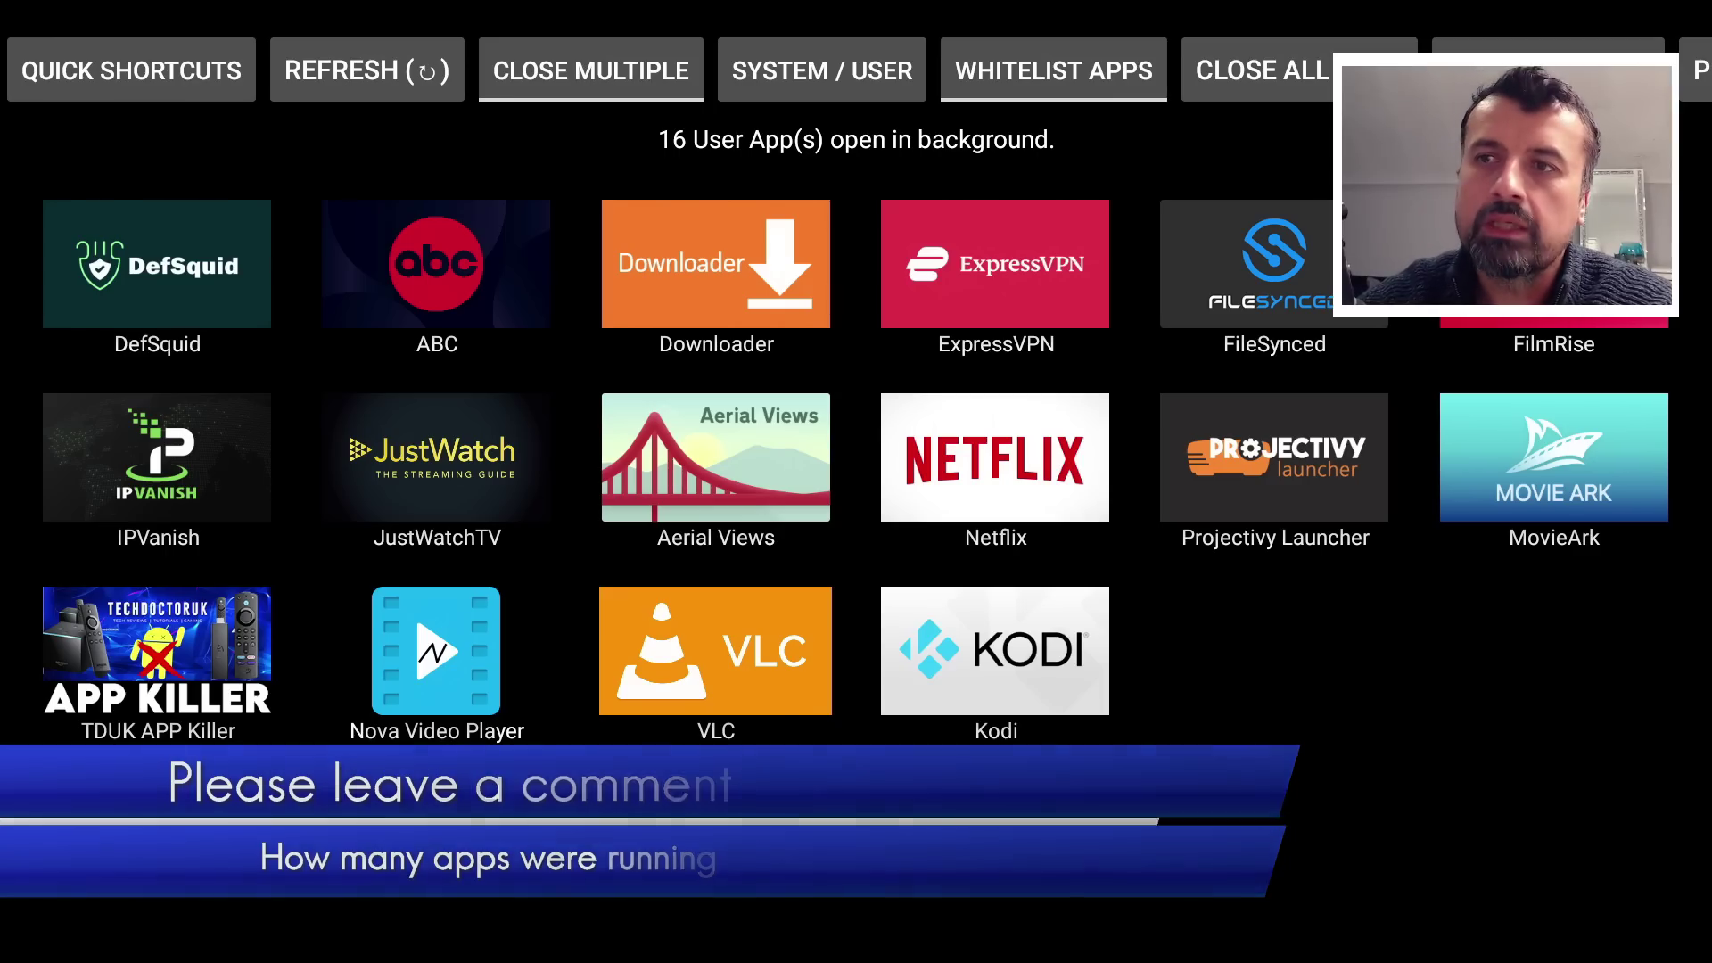
- Examine the list of user apps that are open in the background
key(Down)
key(Down)
key(Down)
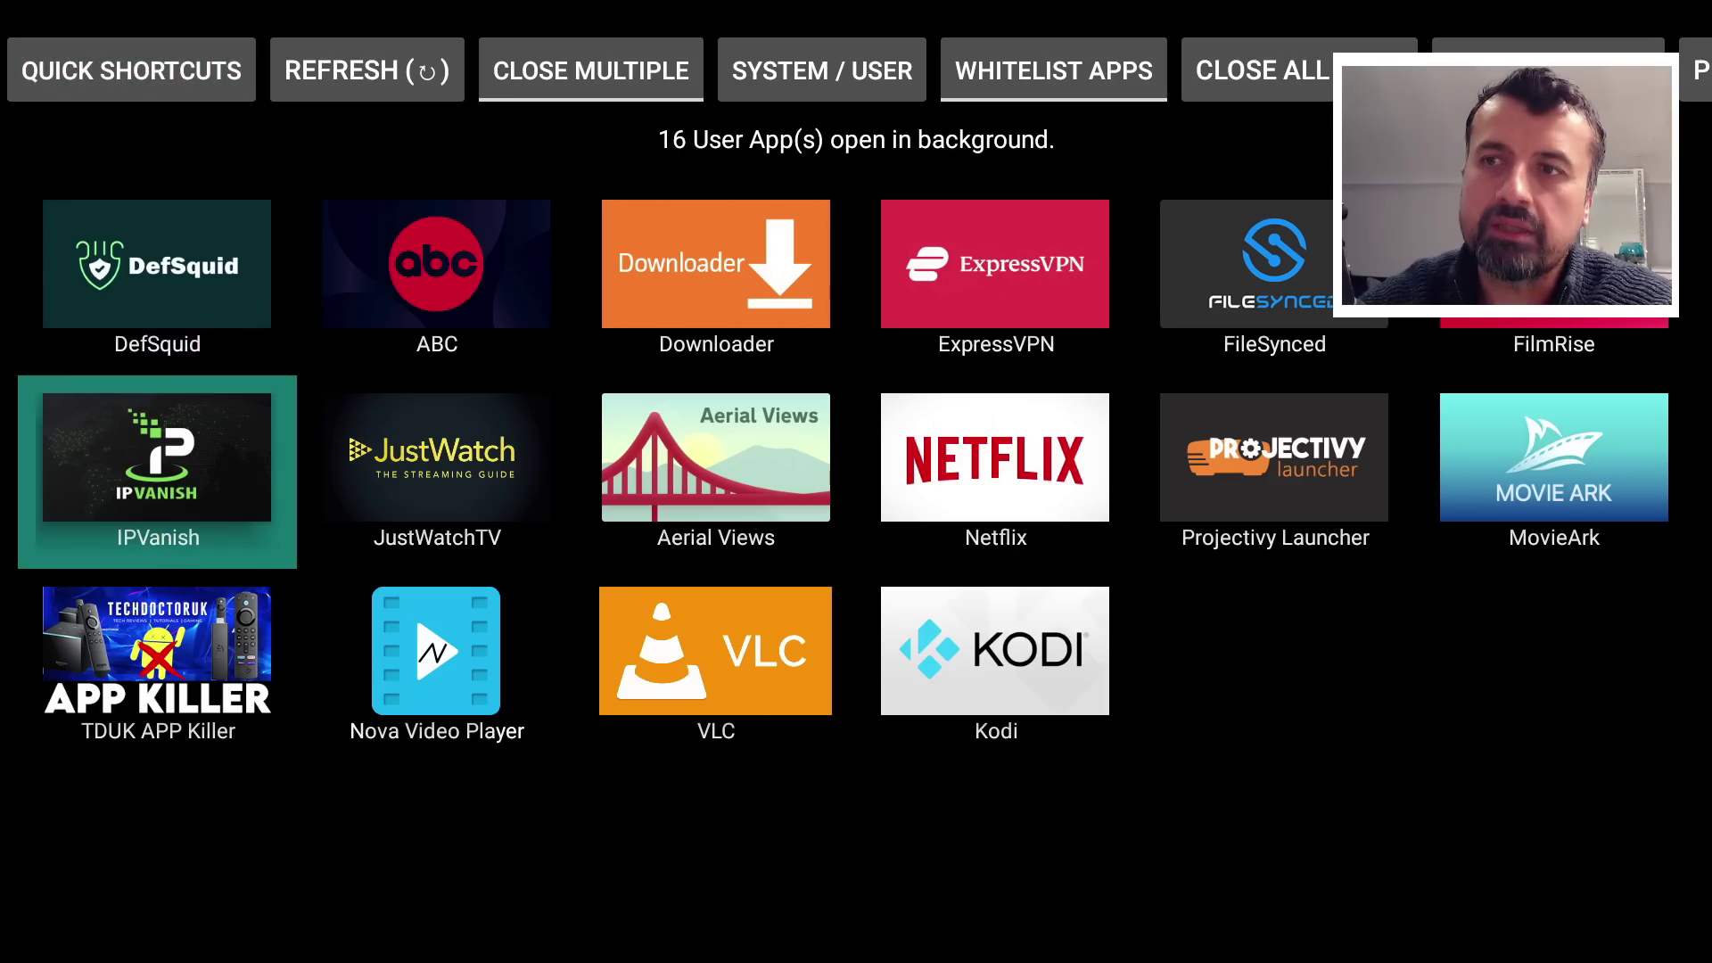
key(Right)
key(Right)
key(Right)
key(Left)
key(Left)
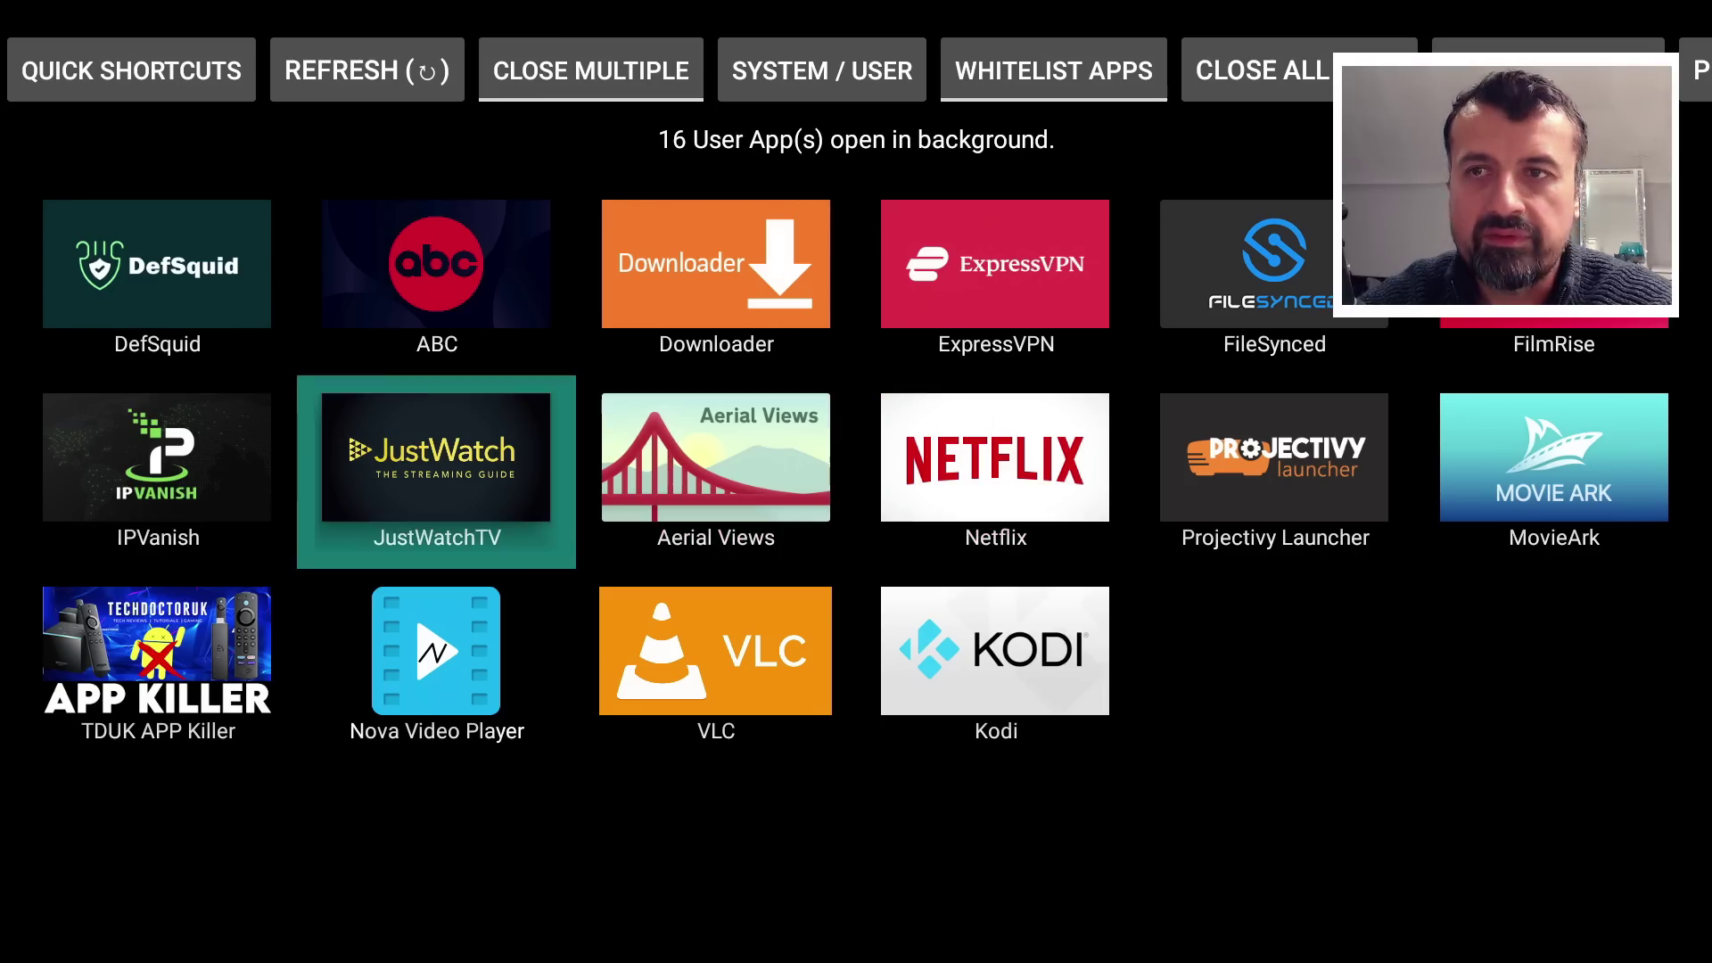
key(Right)
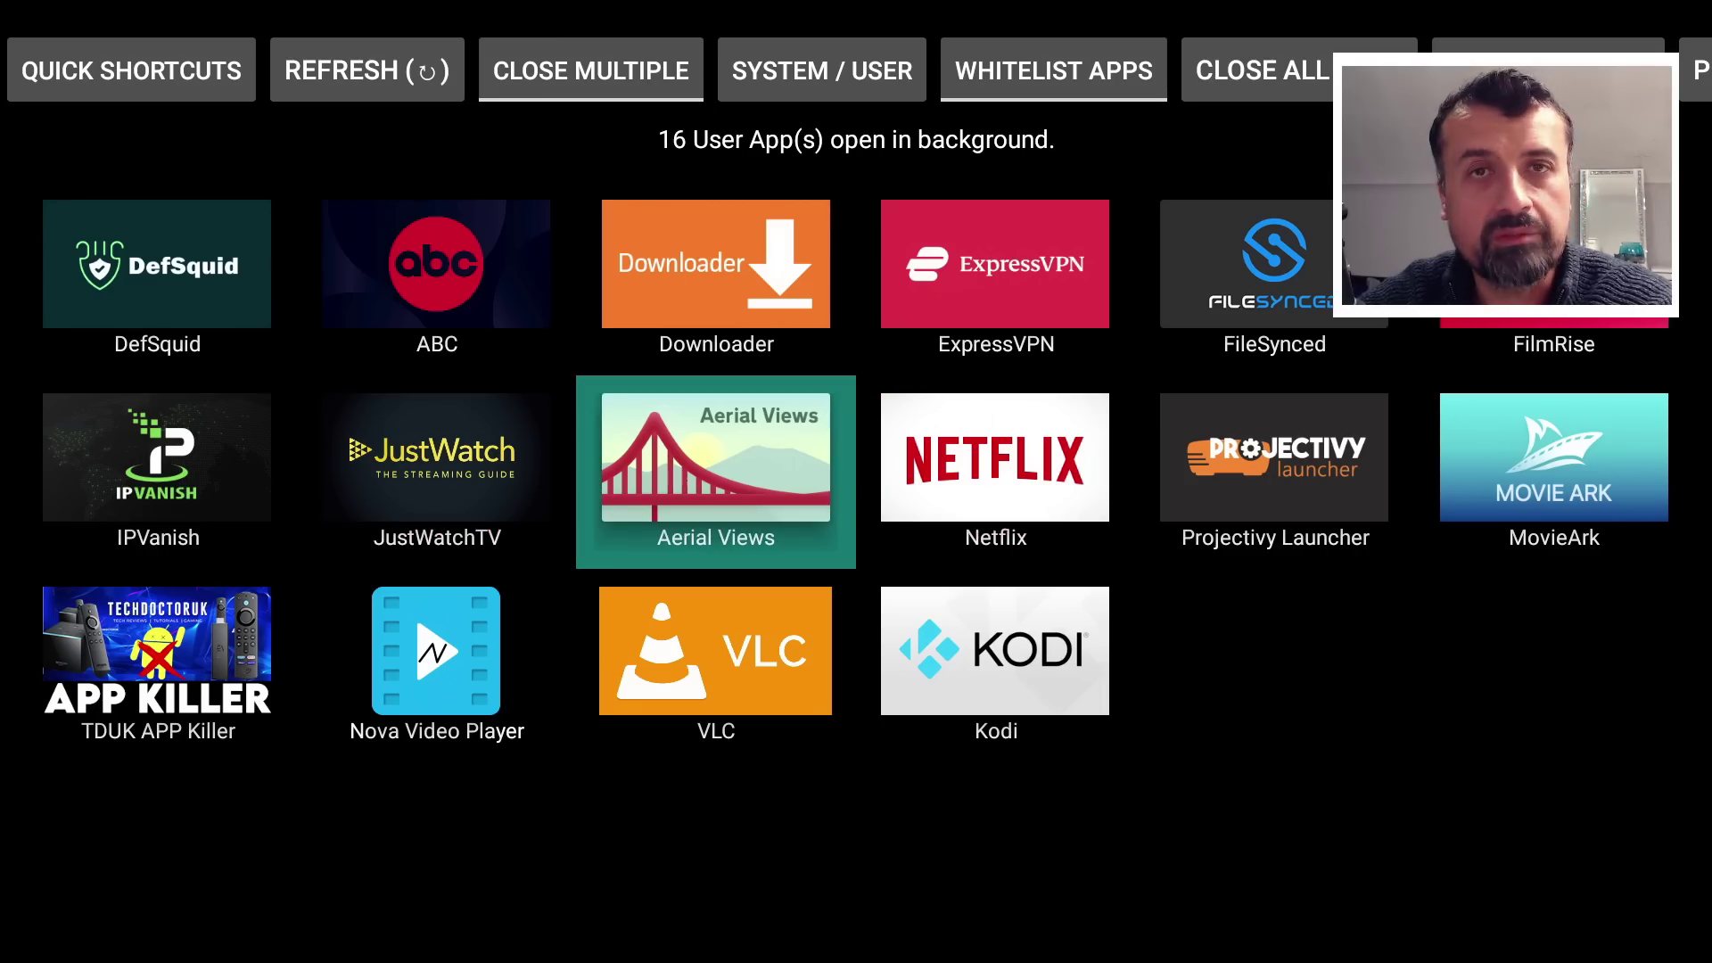
key(Right)
key(Right)
key(Right)
key(Left)
key(Left)
key(Left)
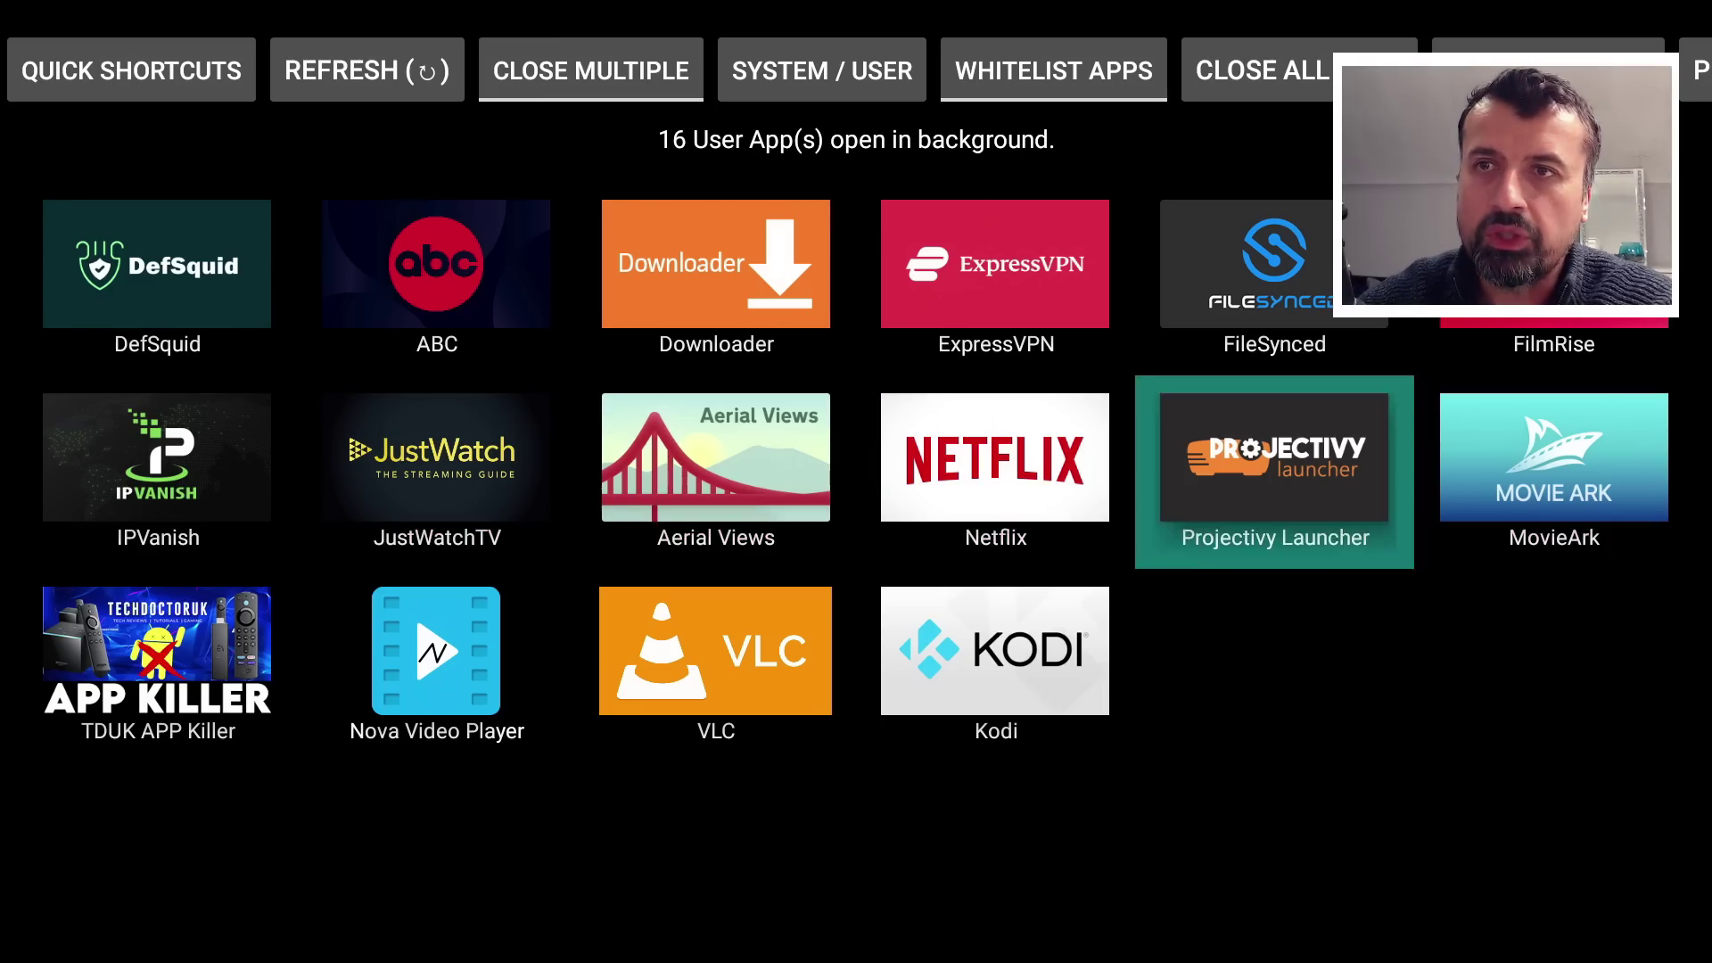
key(Left)
key(Left)
key(Up)
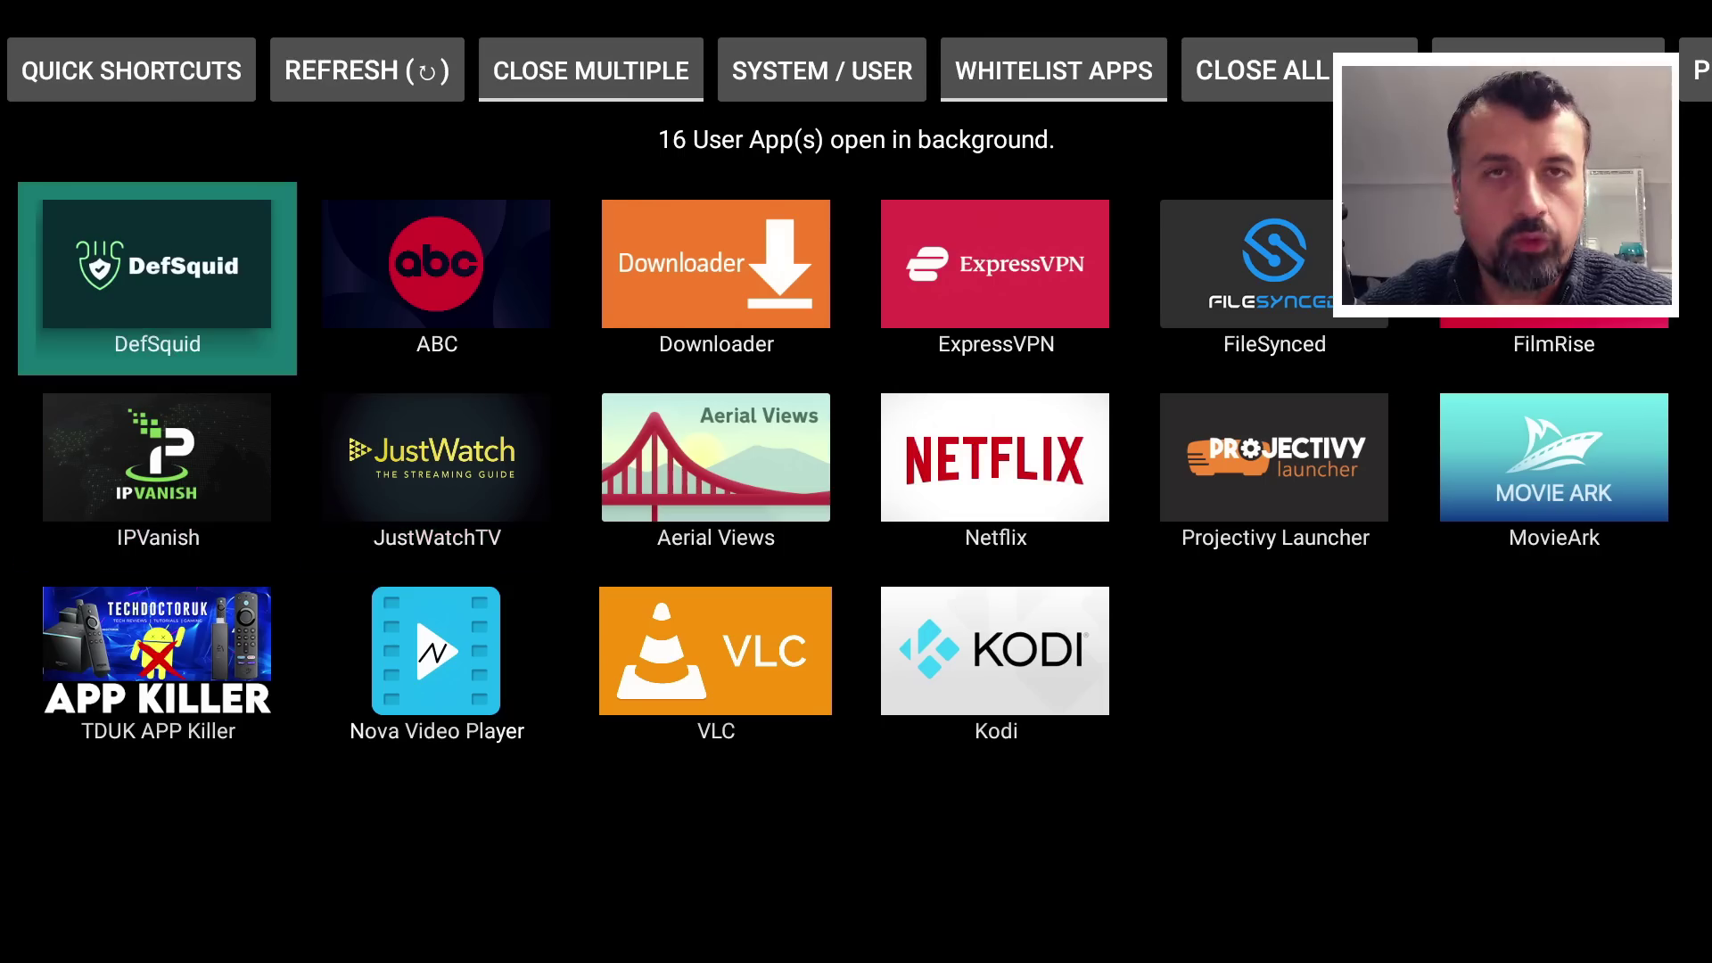
key(Right)
key(Left)
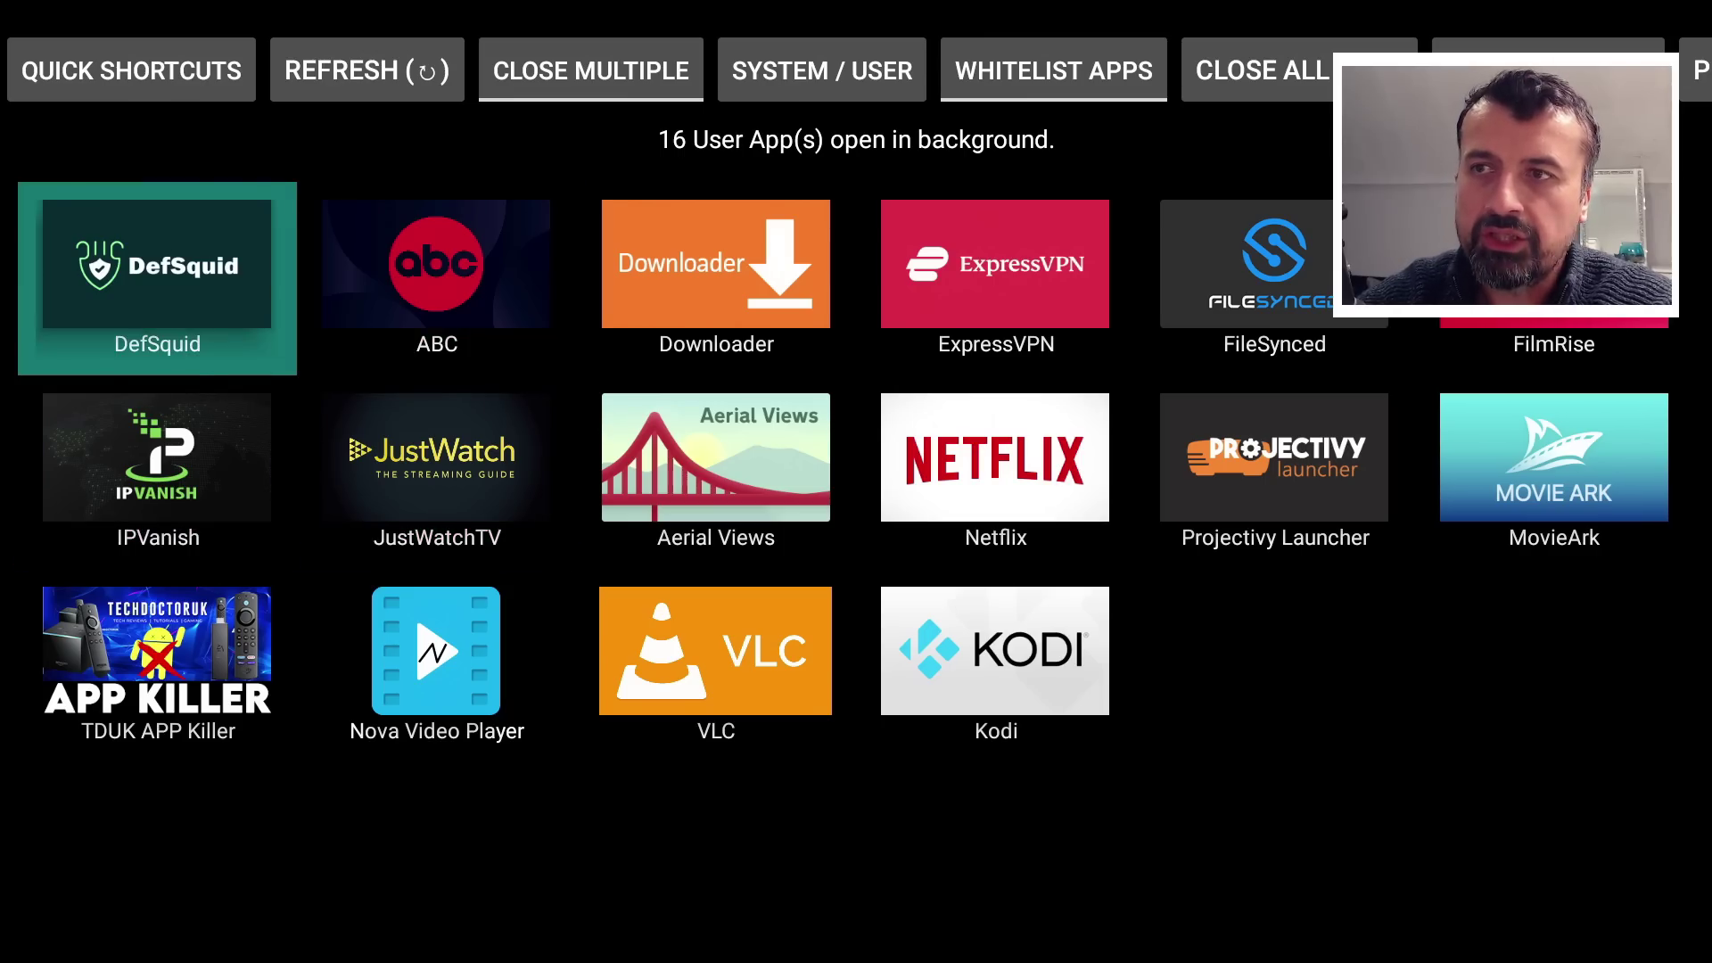
key(Right)
key(Down)
key(Left)
key(Up)
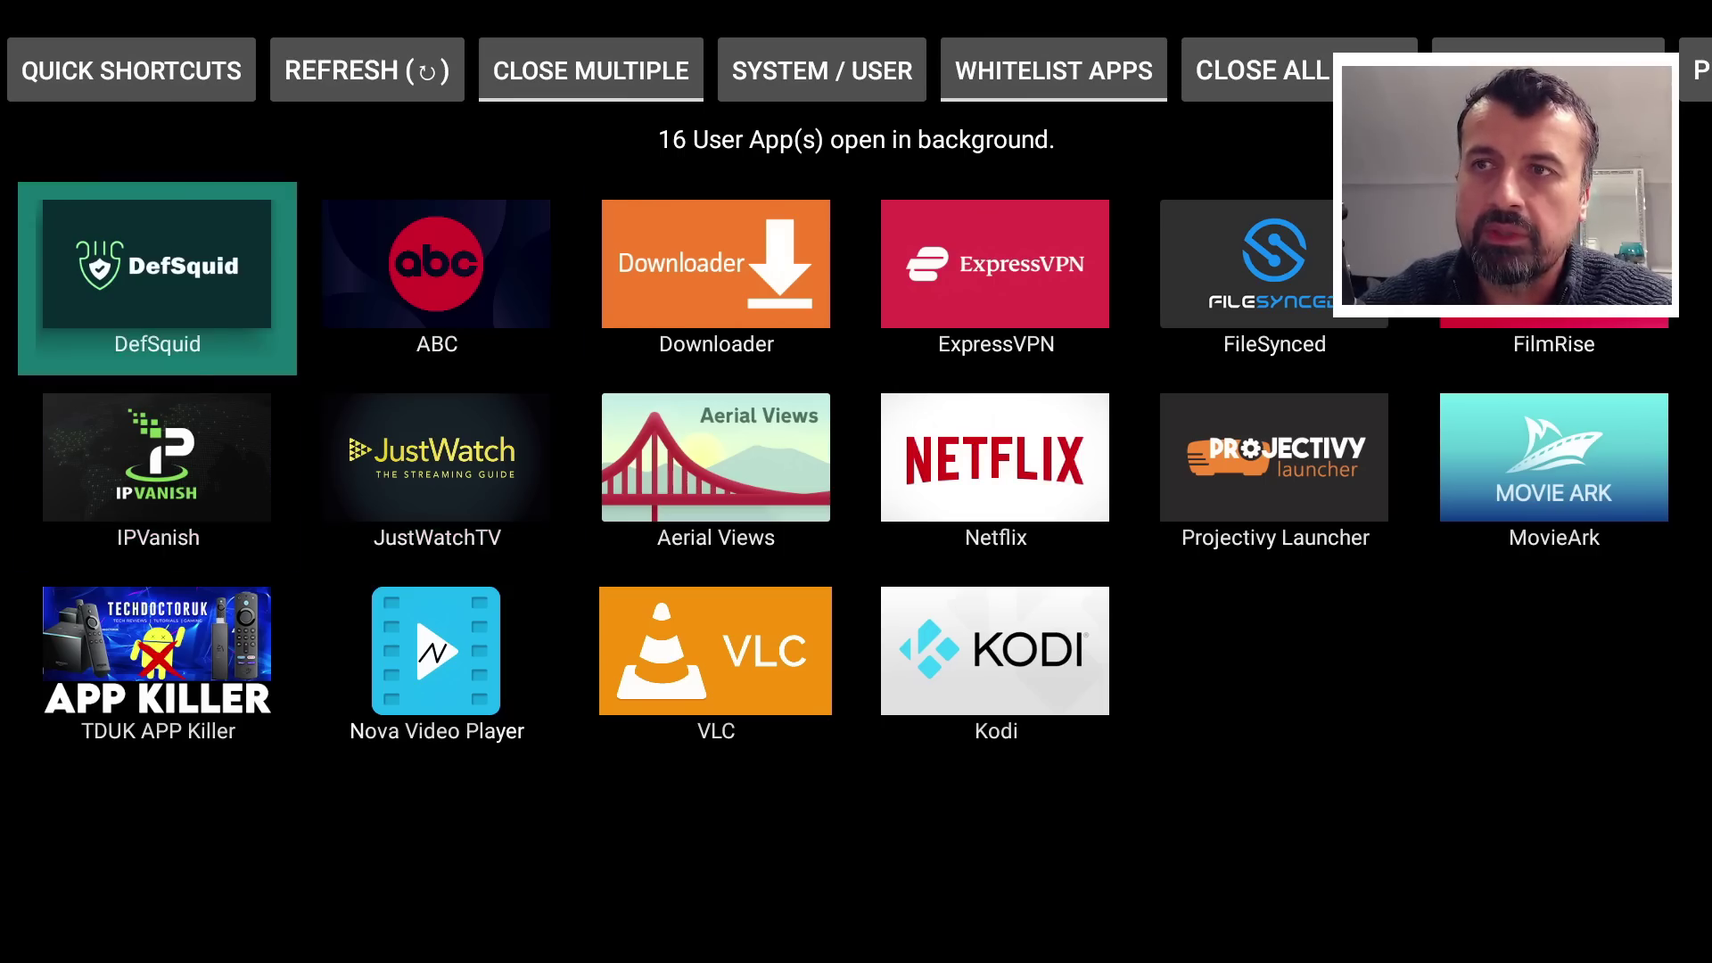
- Force stop DefSquid from its application settings and return to the background apps list
key(Right)
key(Left)
key(Return)
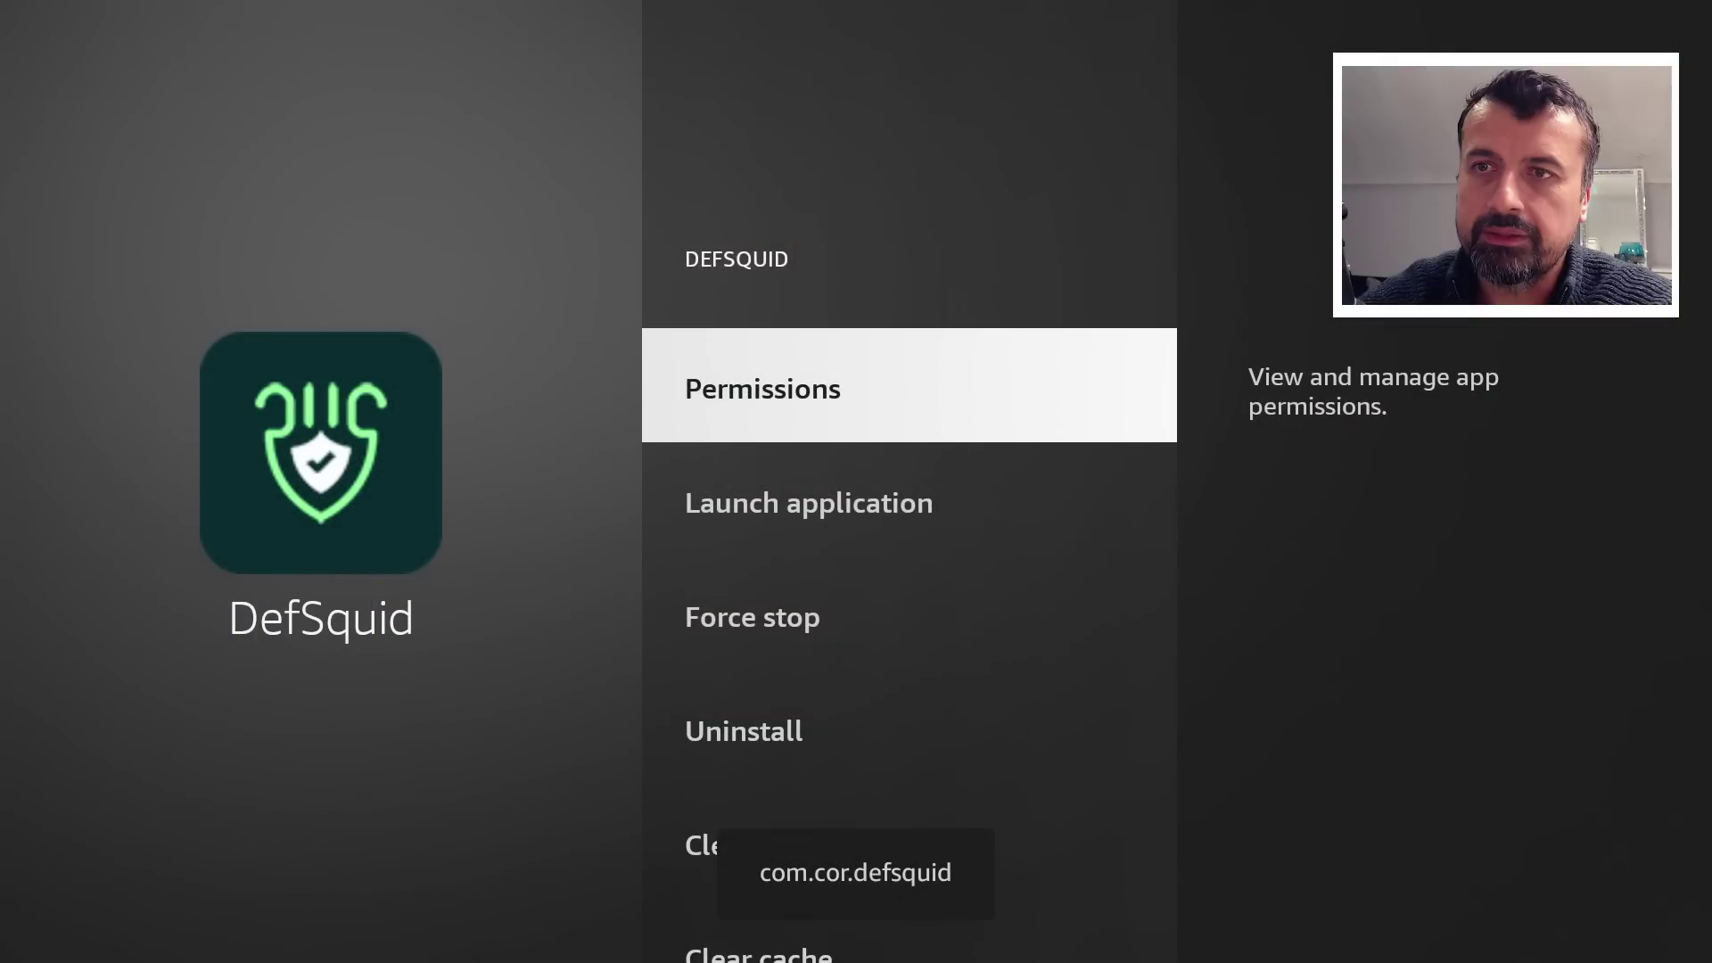
key(Down)
key(Down)
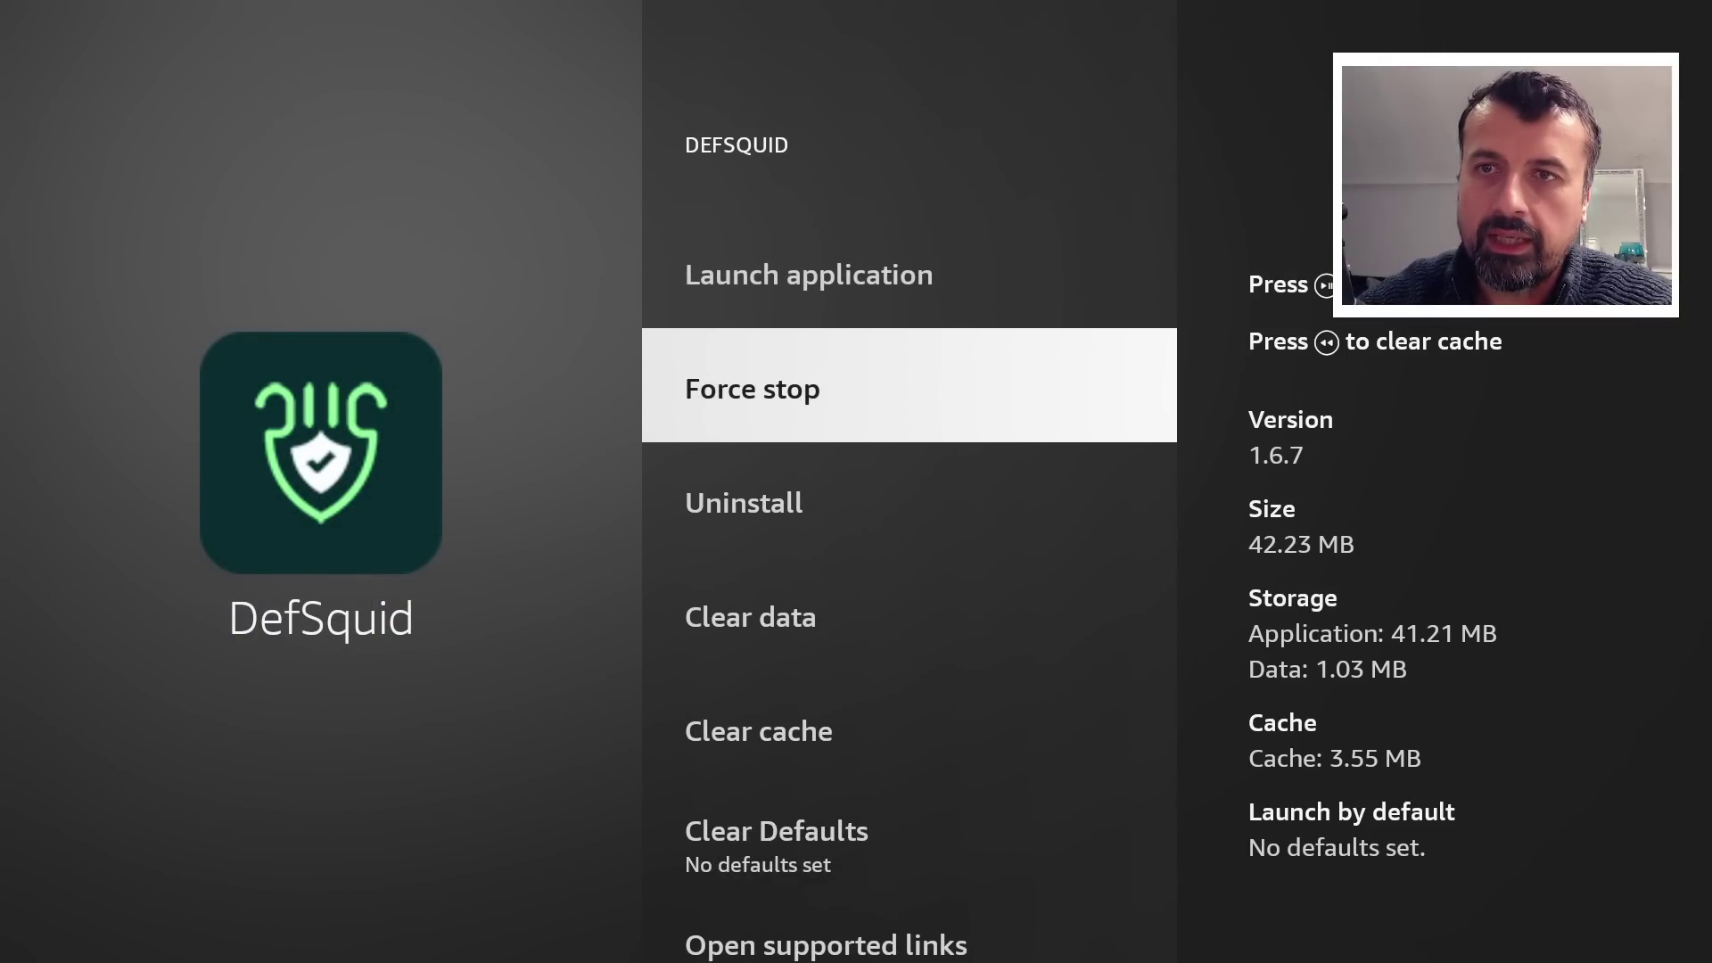
key(Escape)
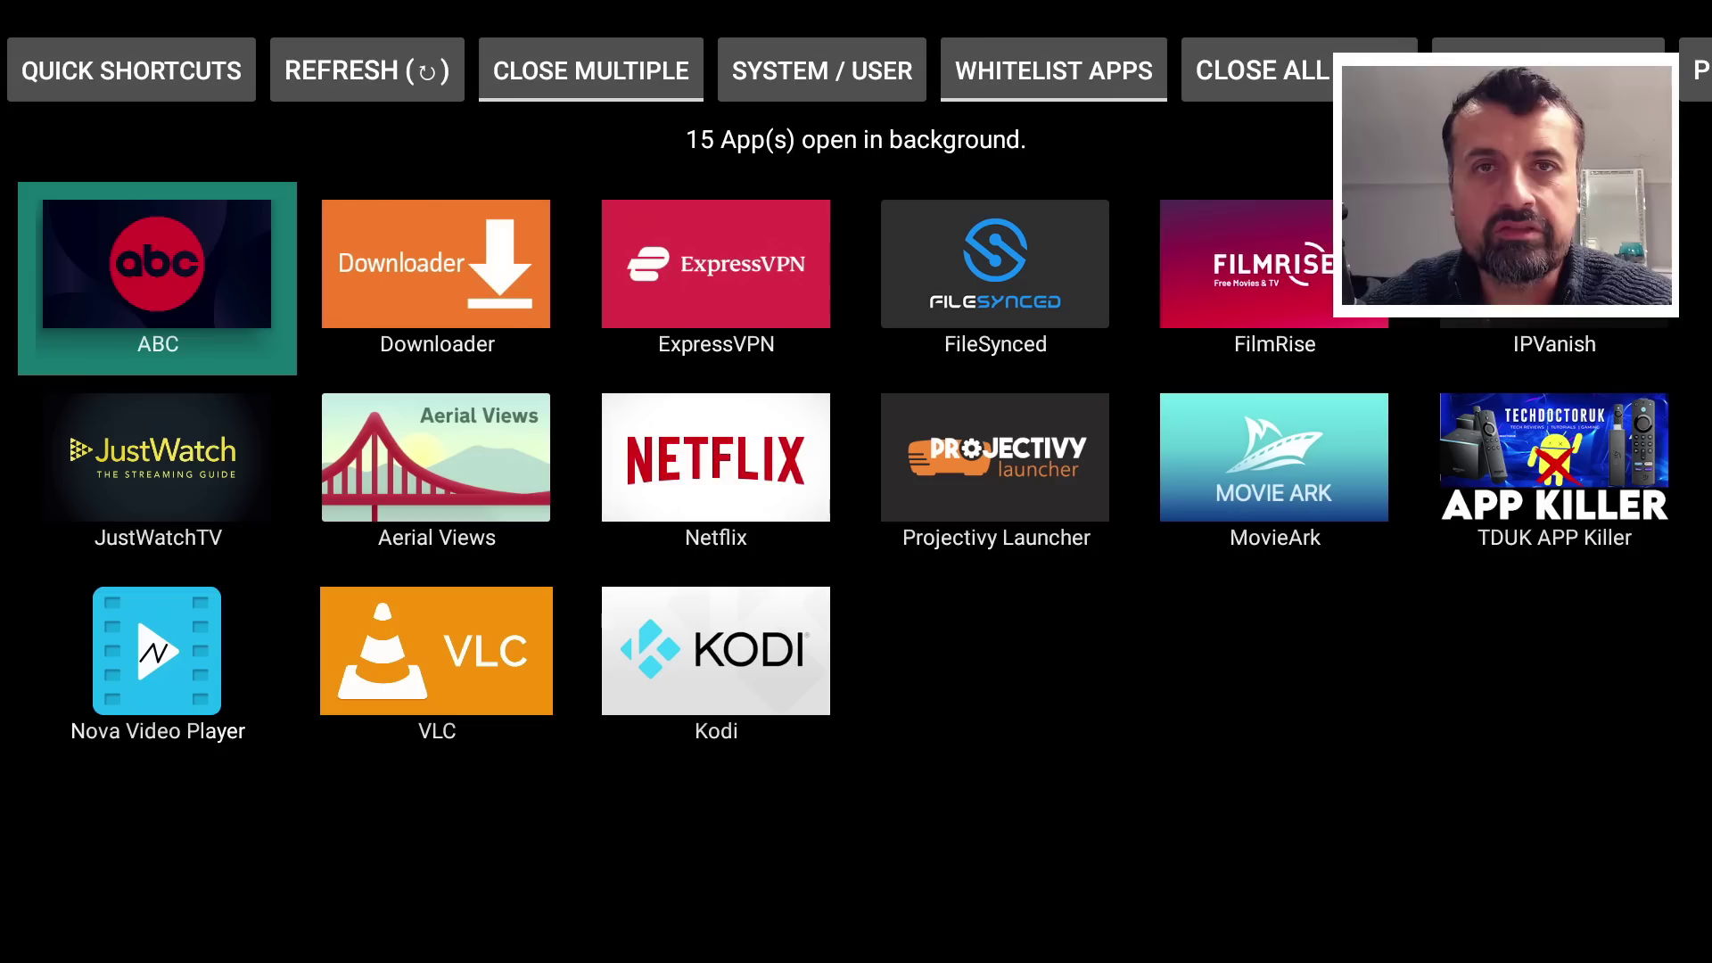
key(Right)
key(Right)
key(Left)
key(Left)
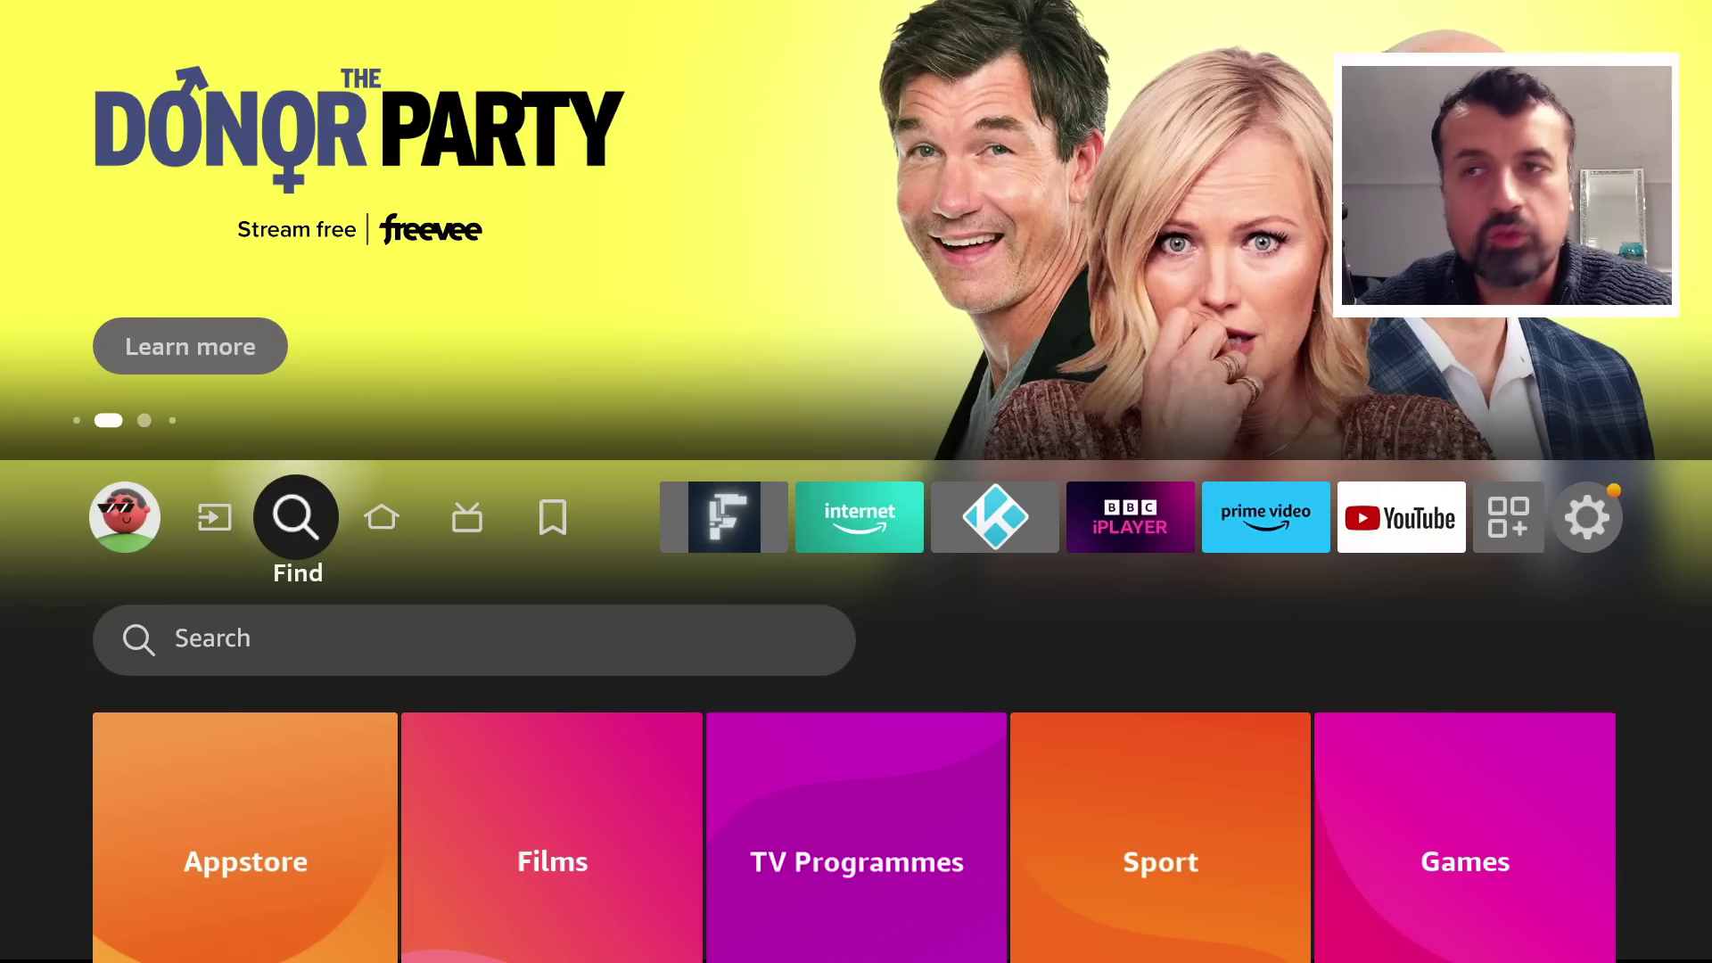
- Open the TechDoctorUK App Killer app from the full list of apps and channels
key(Left)
key(Left)
key(Left)
key(Left)
key(Return)
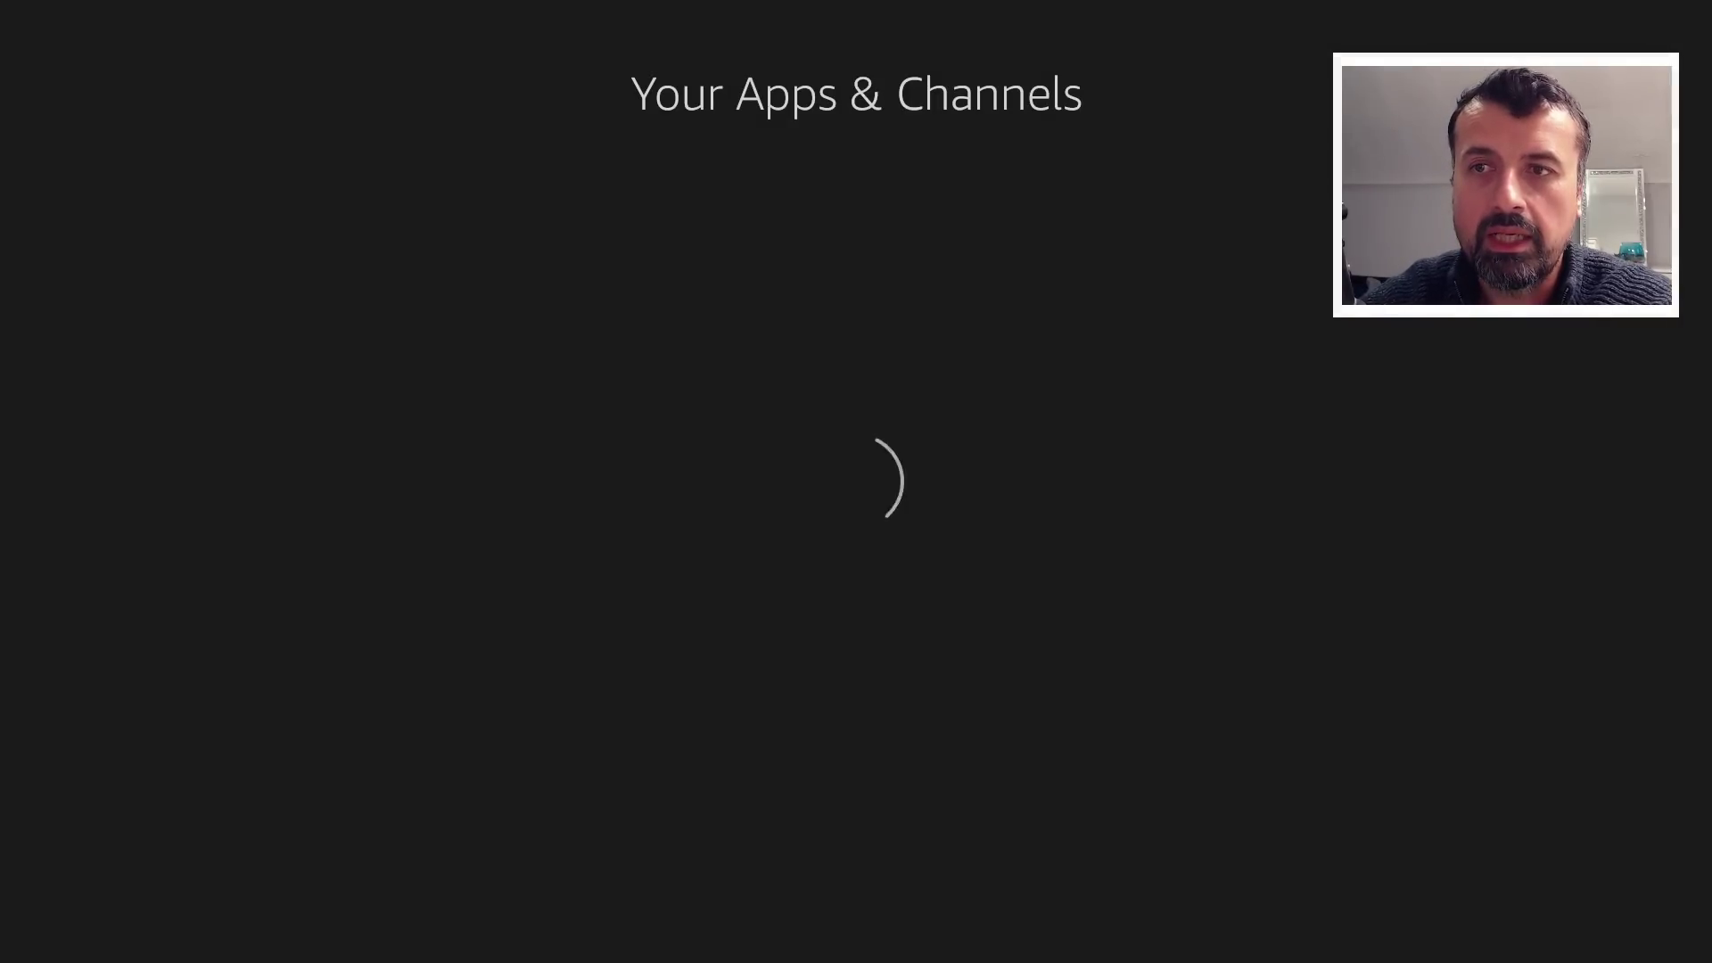
key(Up)
key(Left)
key(Up)
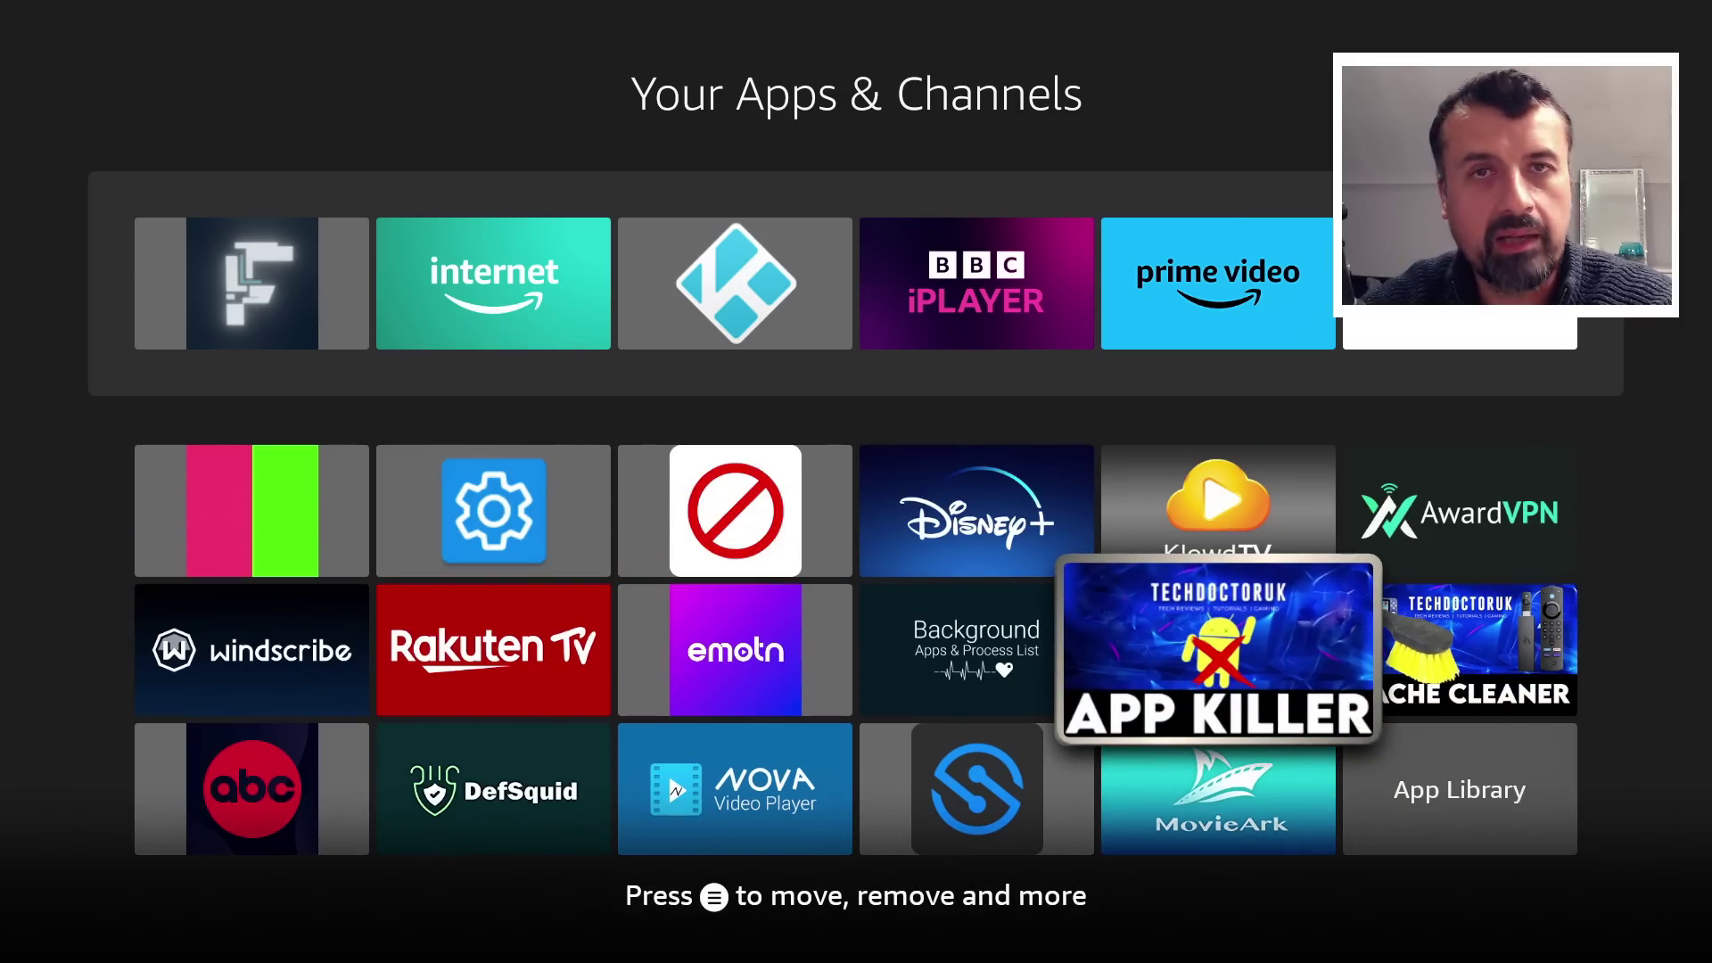
key(Return)
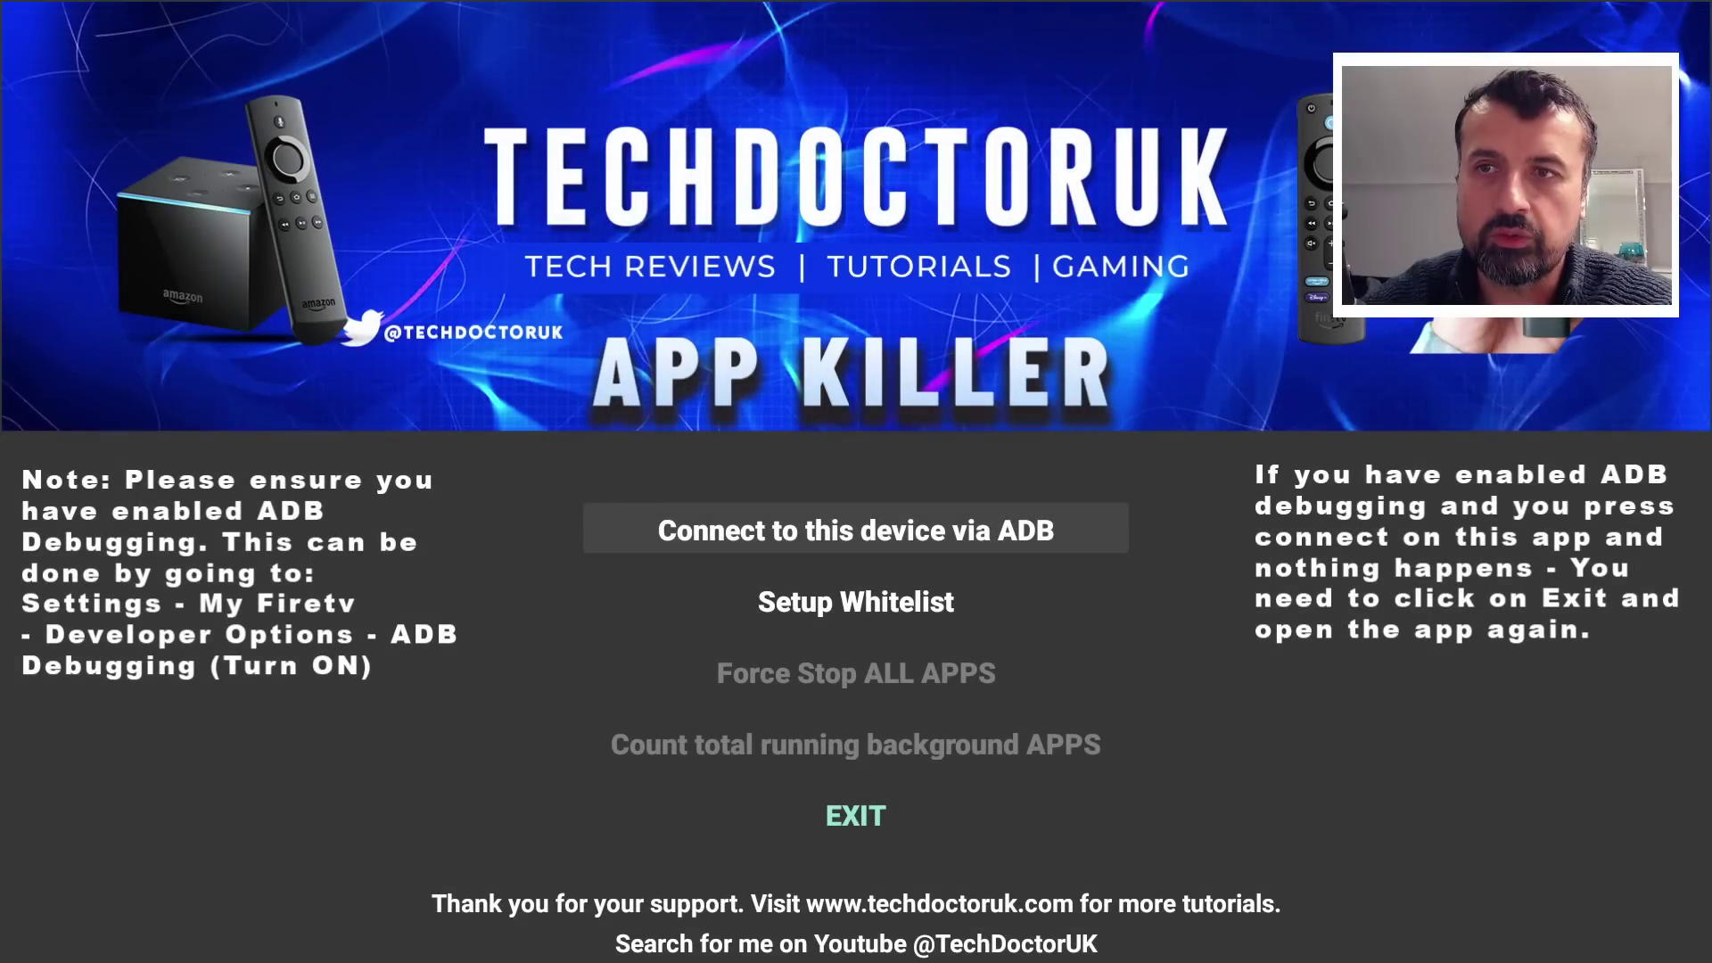
- Connect App Killer to this device via ADB and count the total running background apps
key(Return)
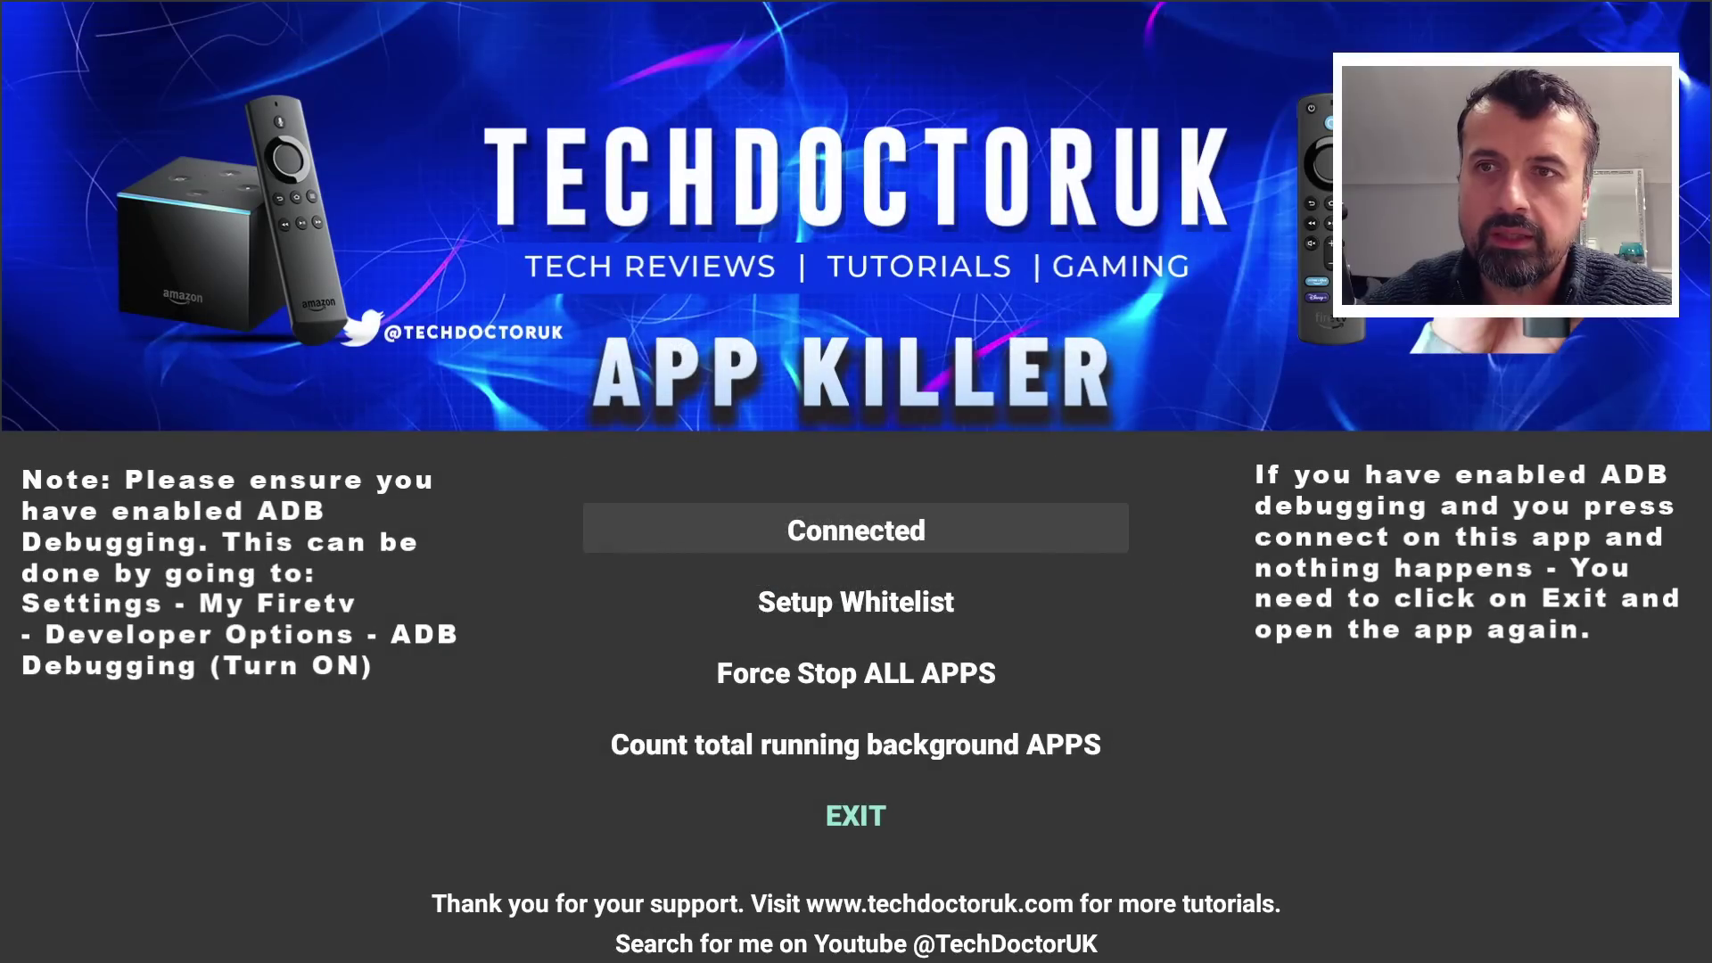
key(Down)
key(Down)
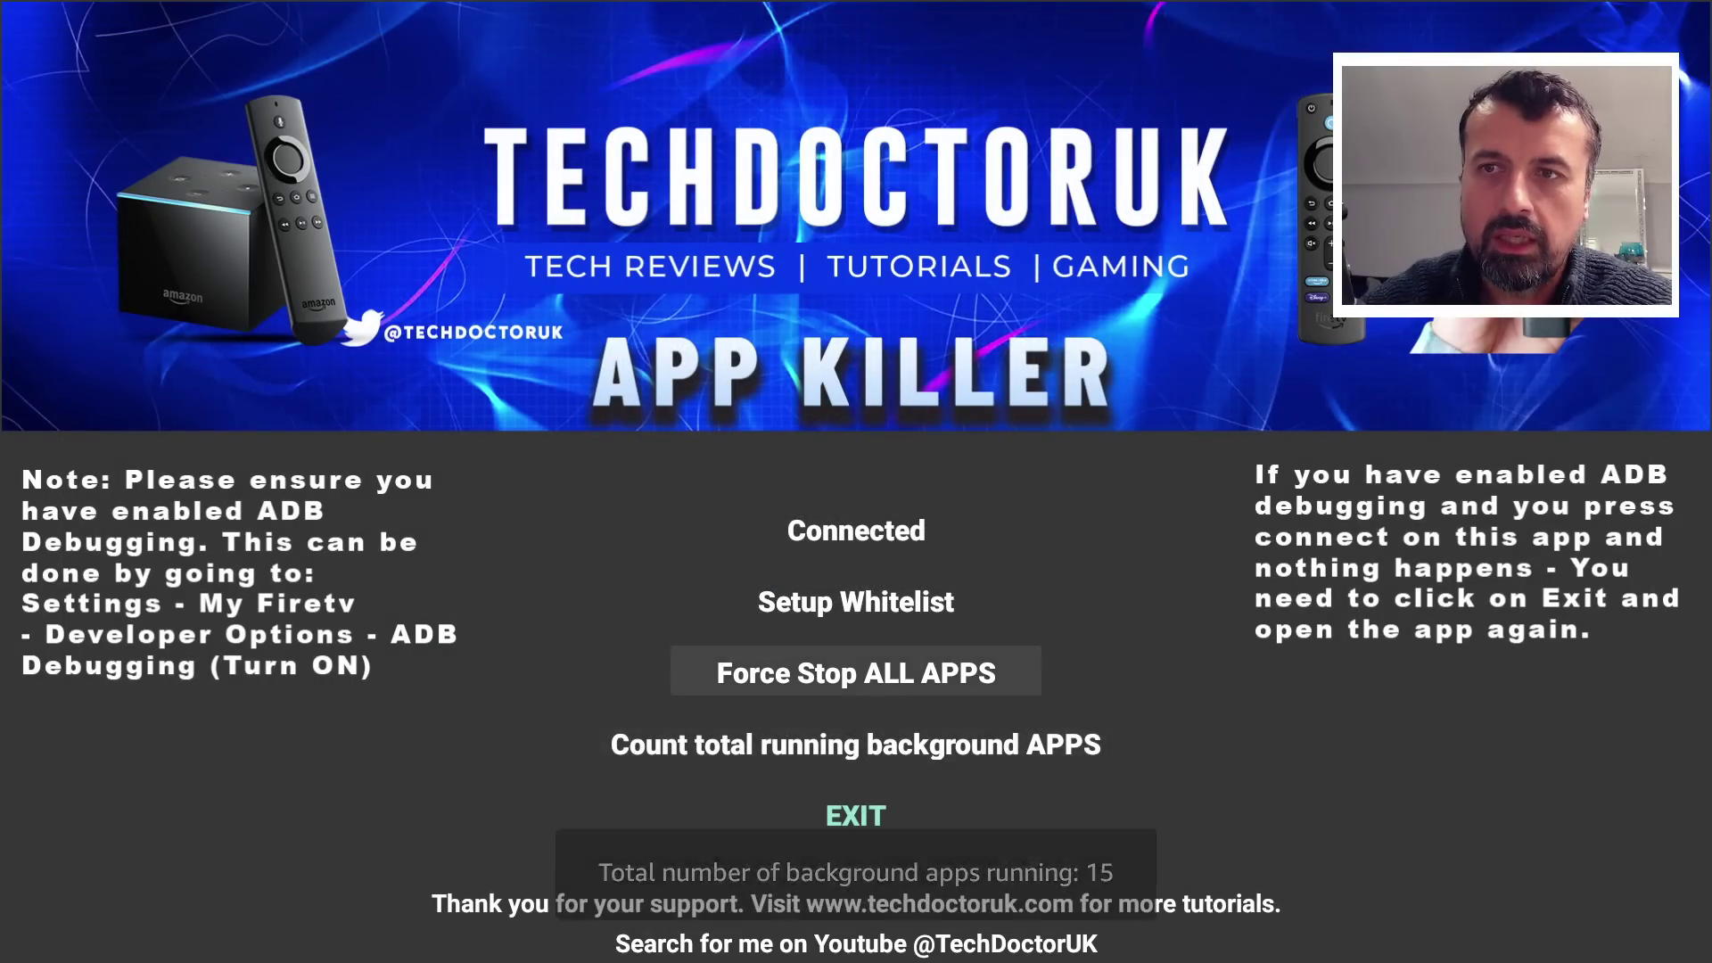
- Force stop all running background apps with App Killer
key(Up)
key(Return)
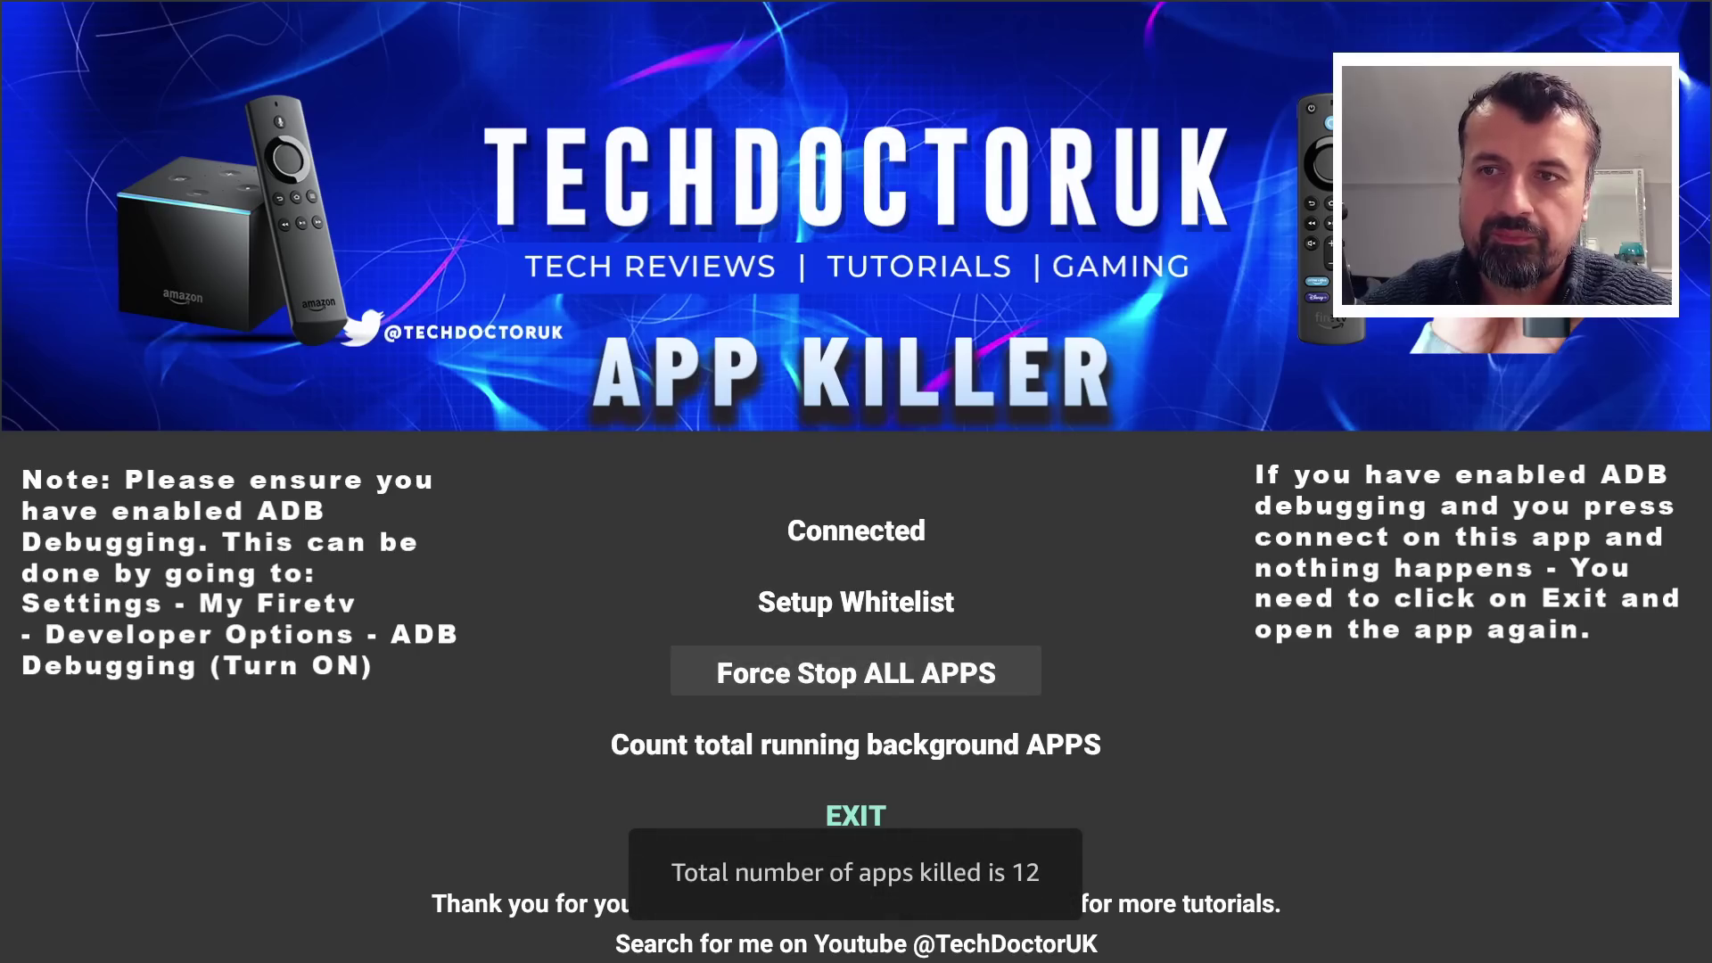
key(Down)
key(Down)
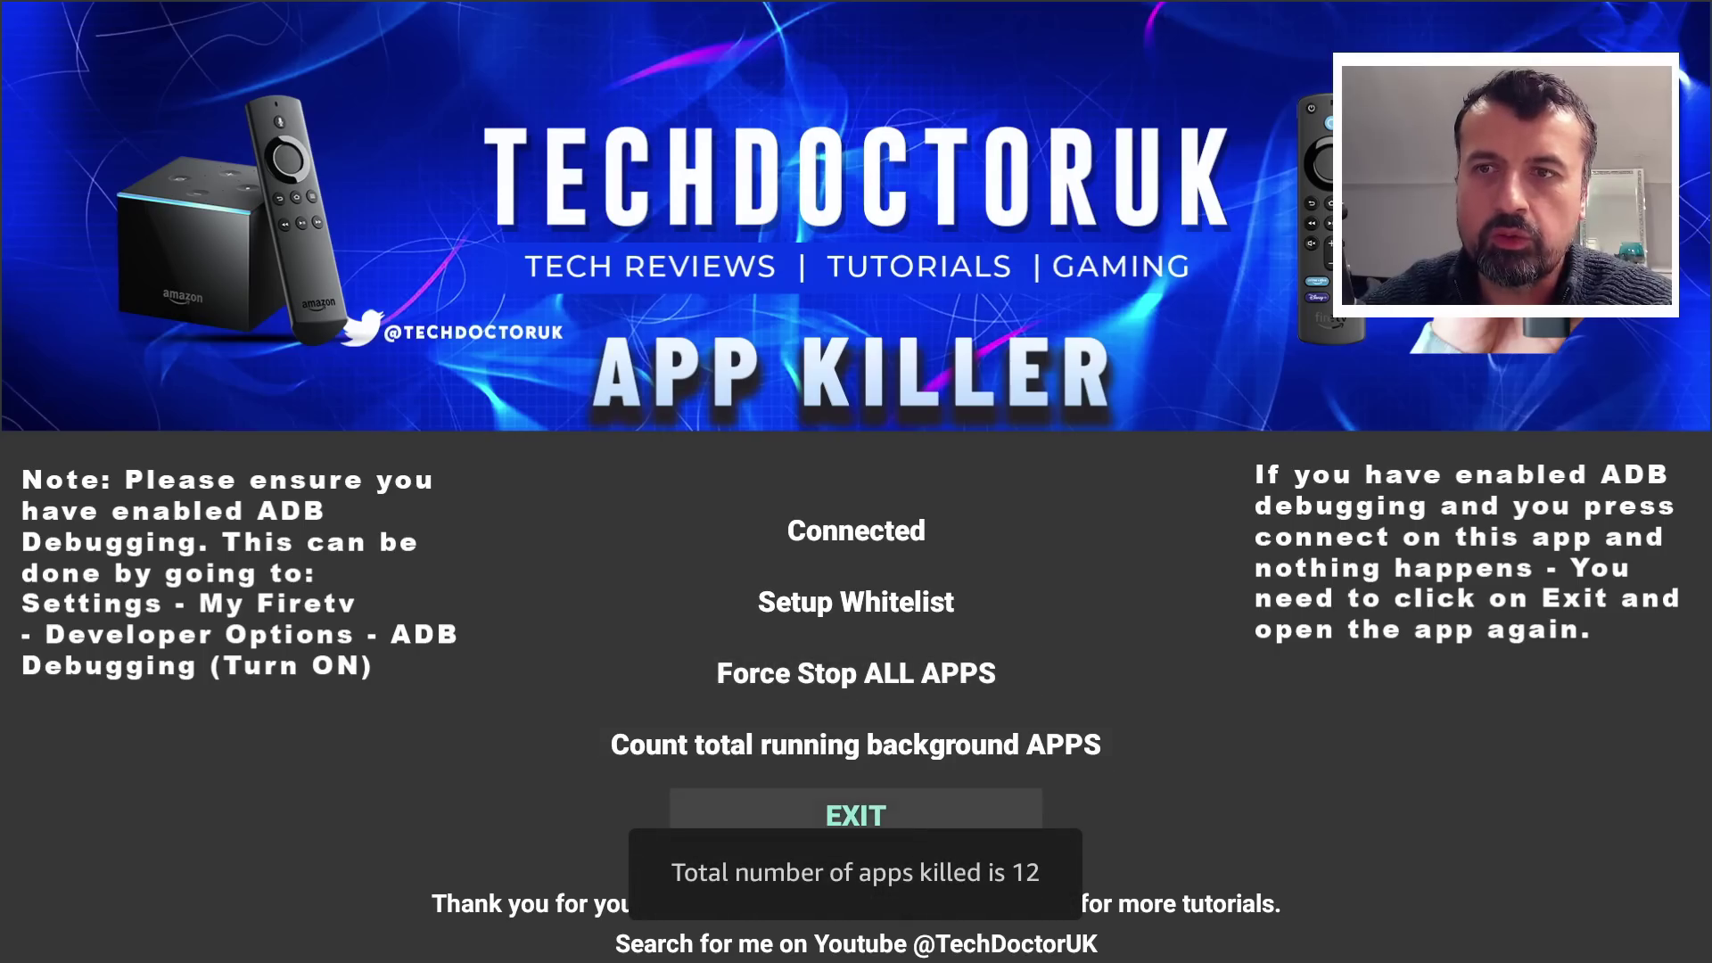
- Exit App Killer and open the Background Apps & Process List app from the full list of apps and channels
key(Return)
key(Left)
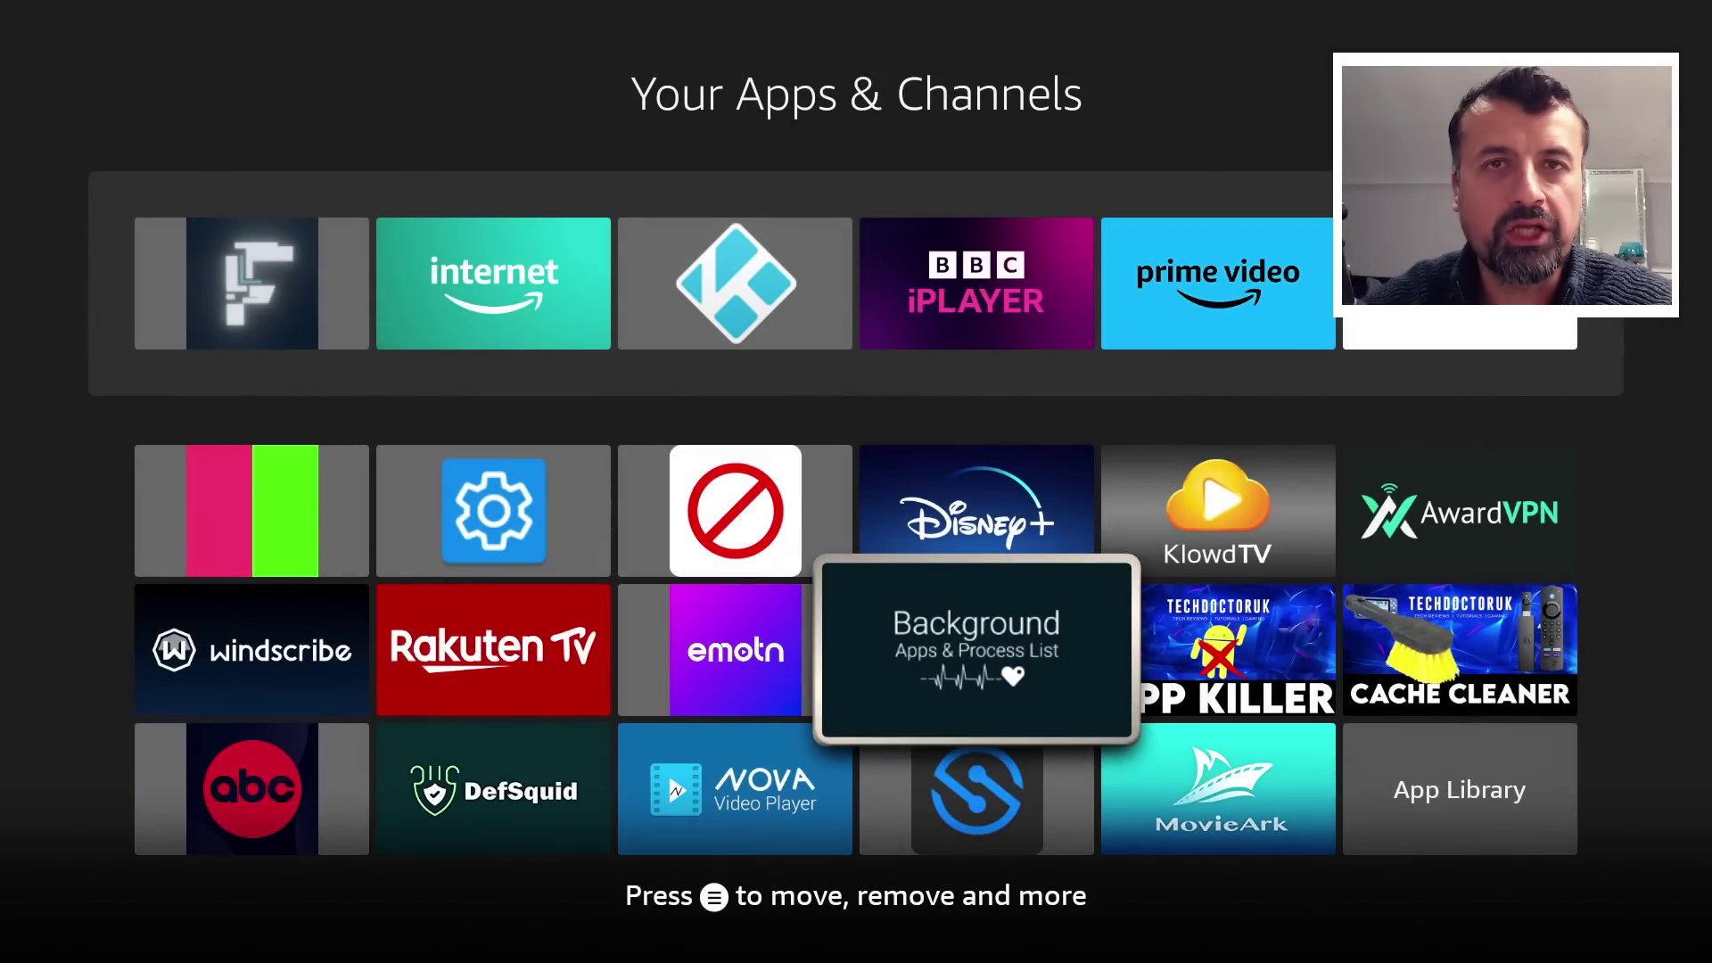
key(Return)
key(Left)
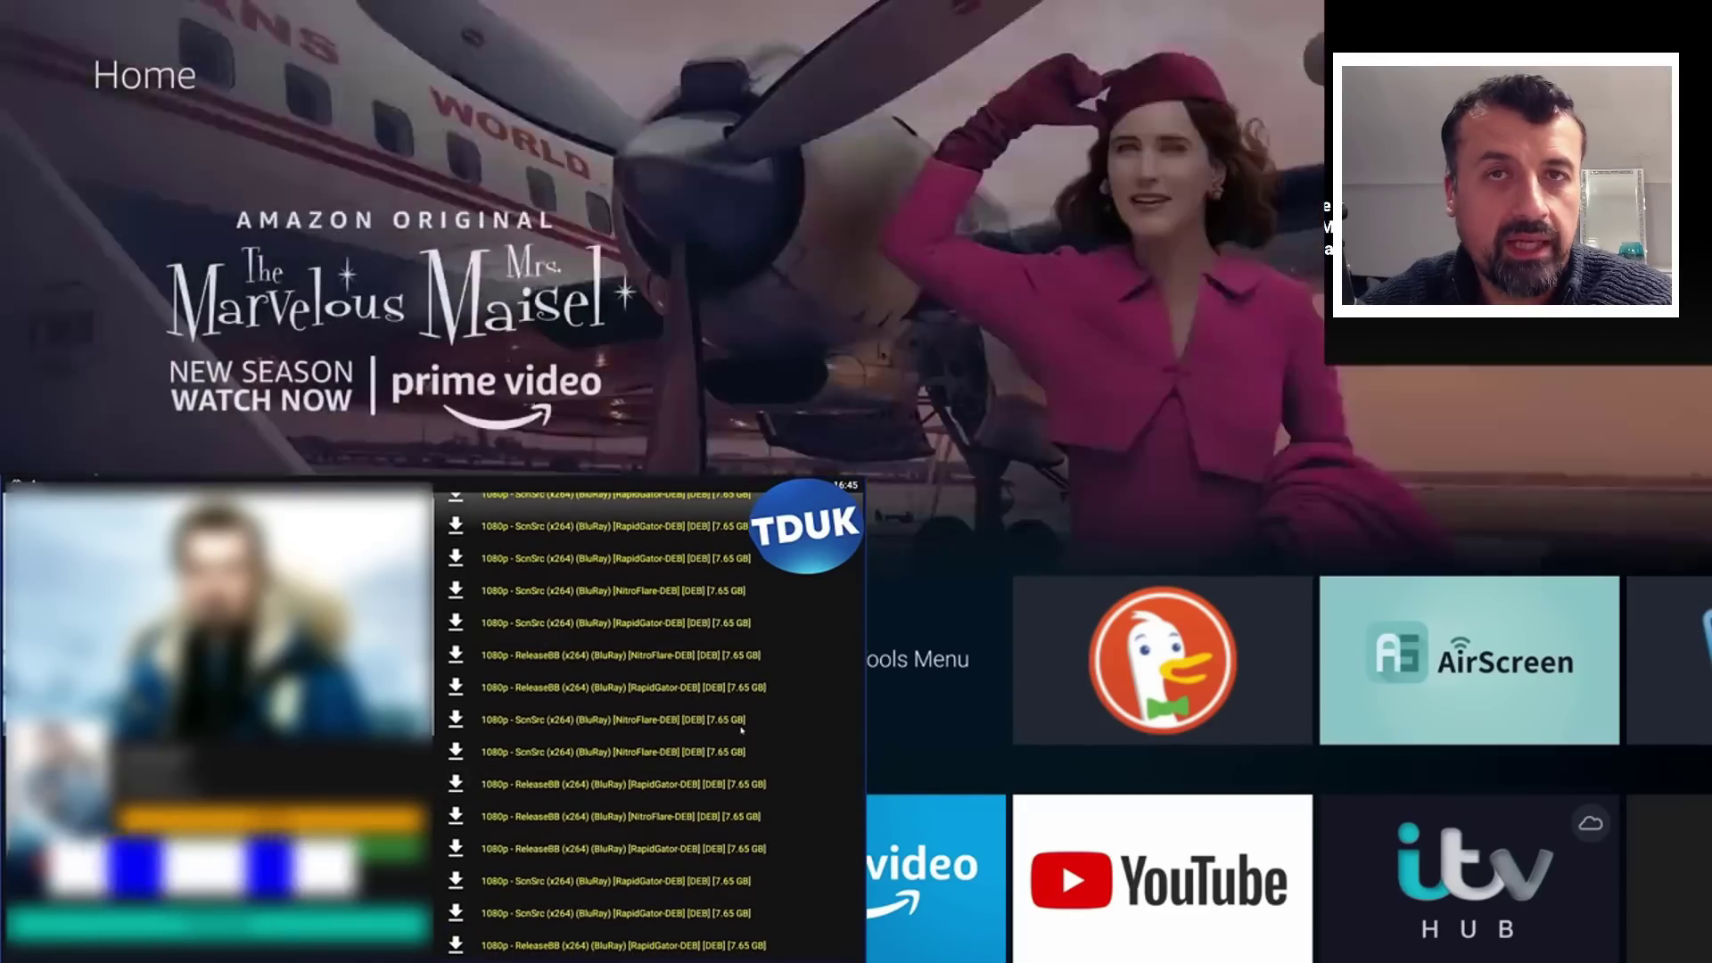
key(Up)
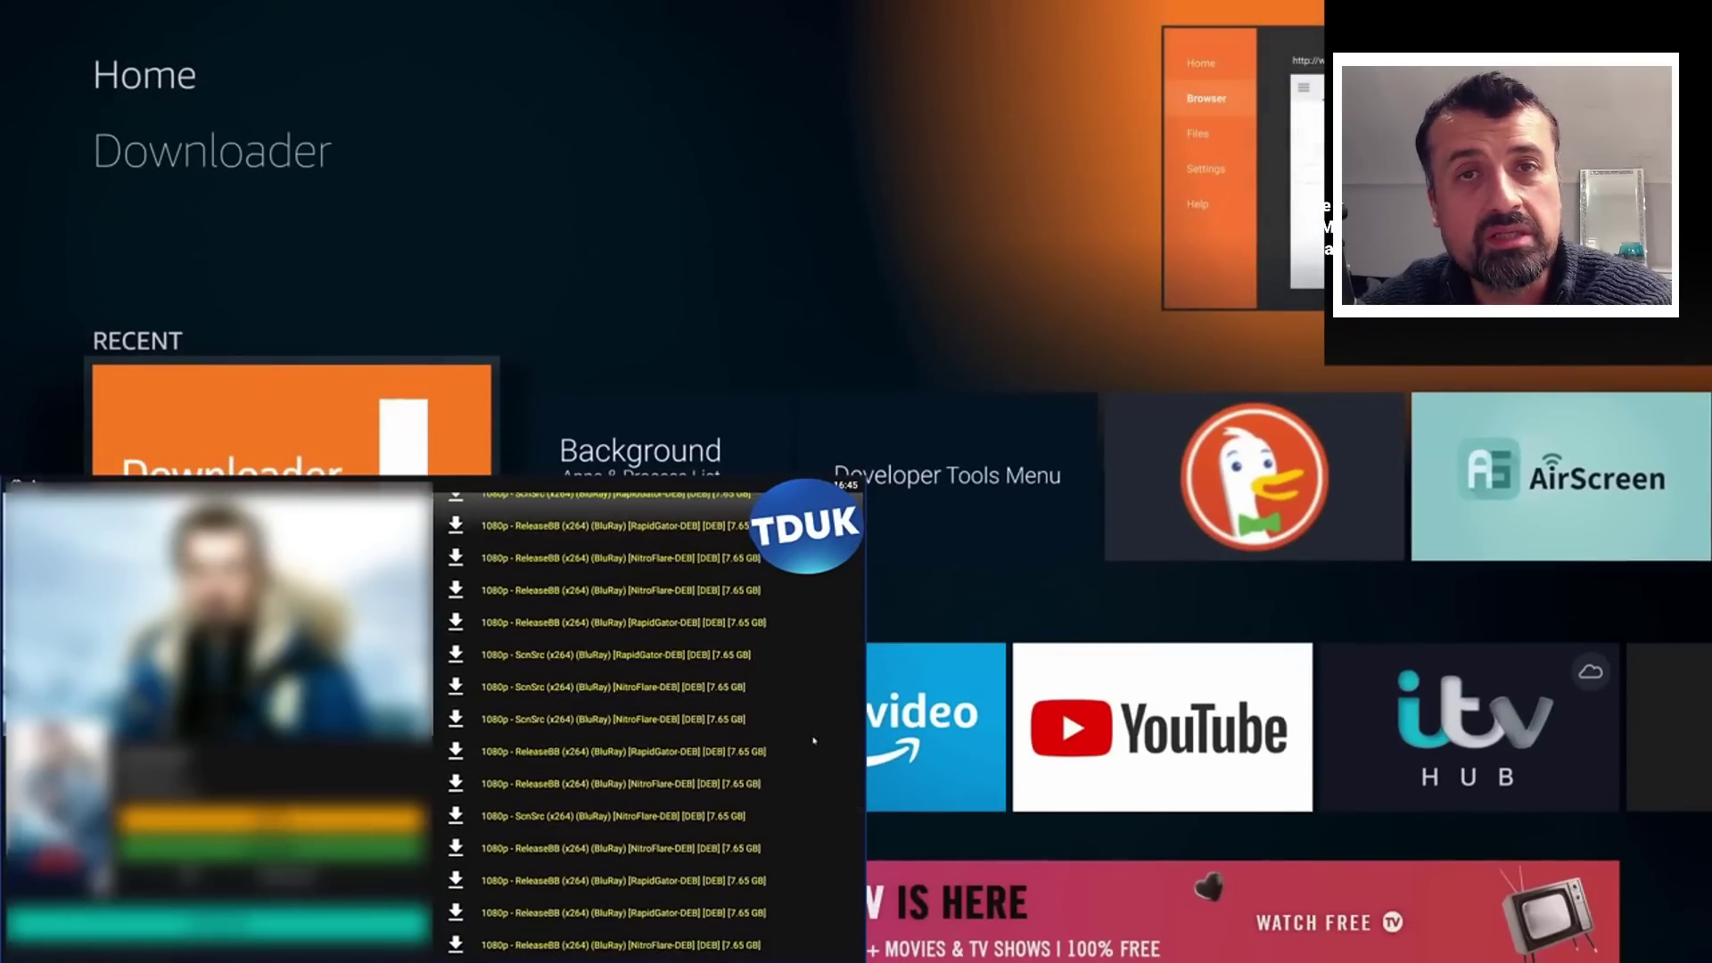
key(Right)
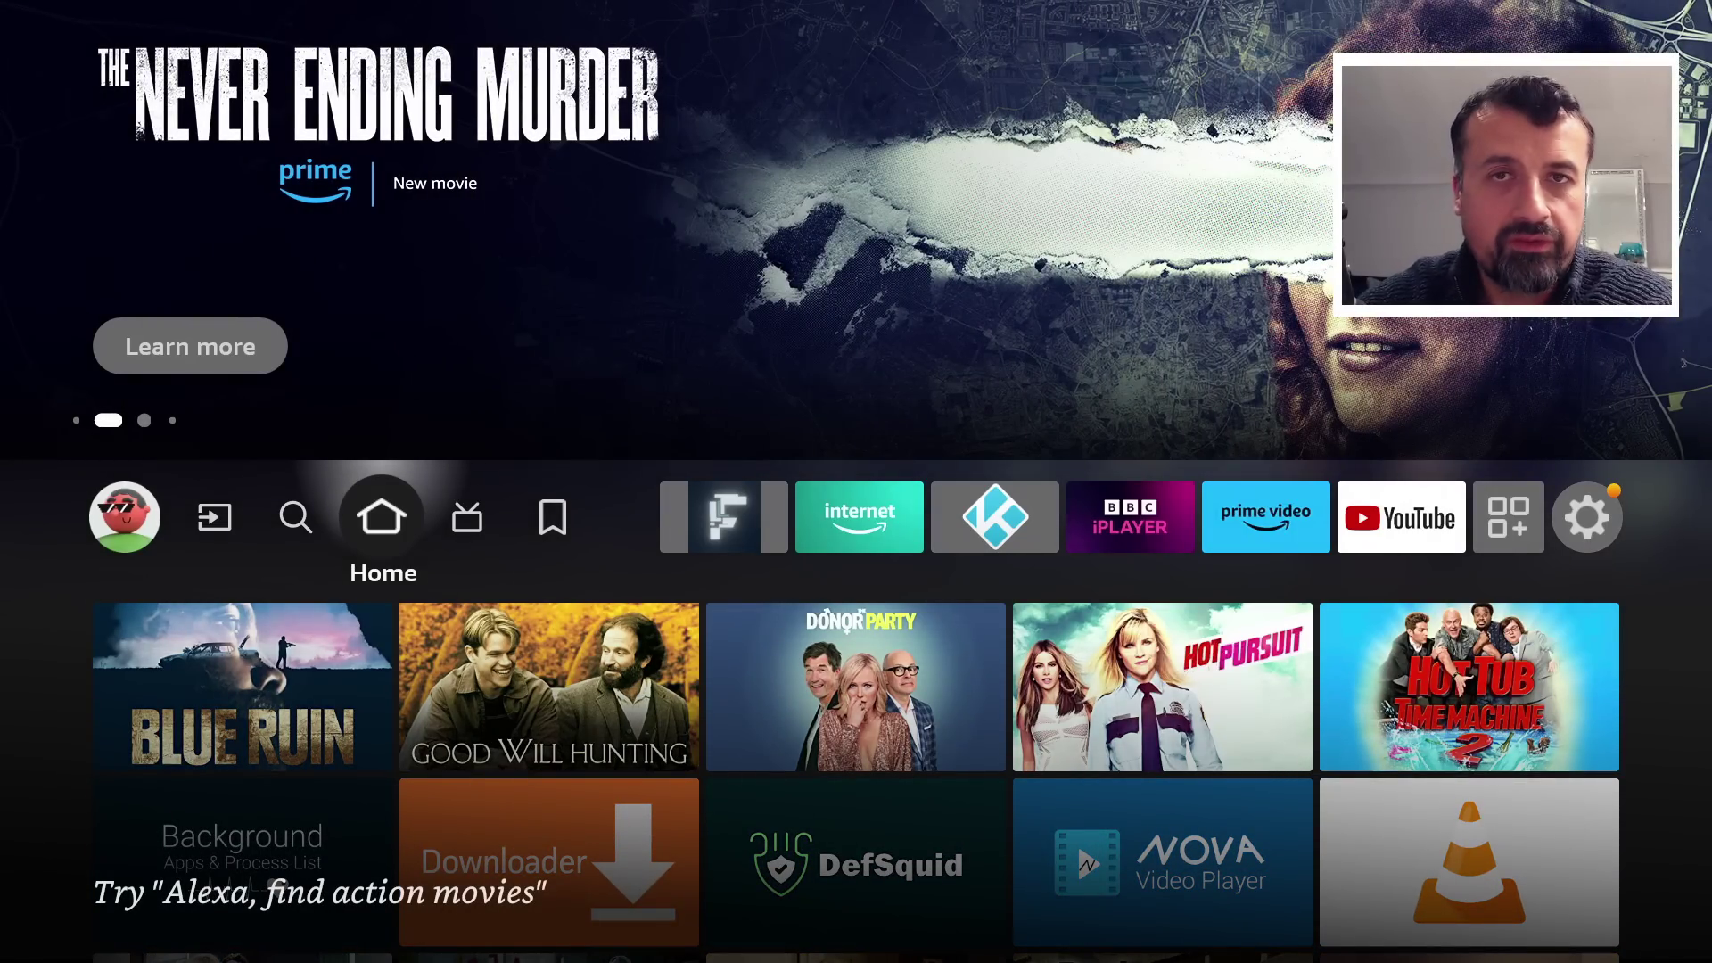
key(Right)
key(Right)
key(Right)
key(Right)
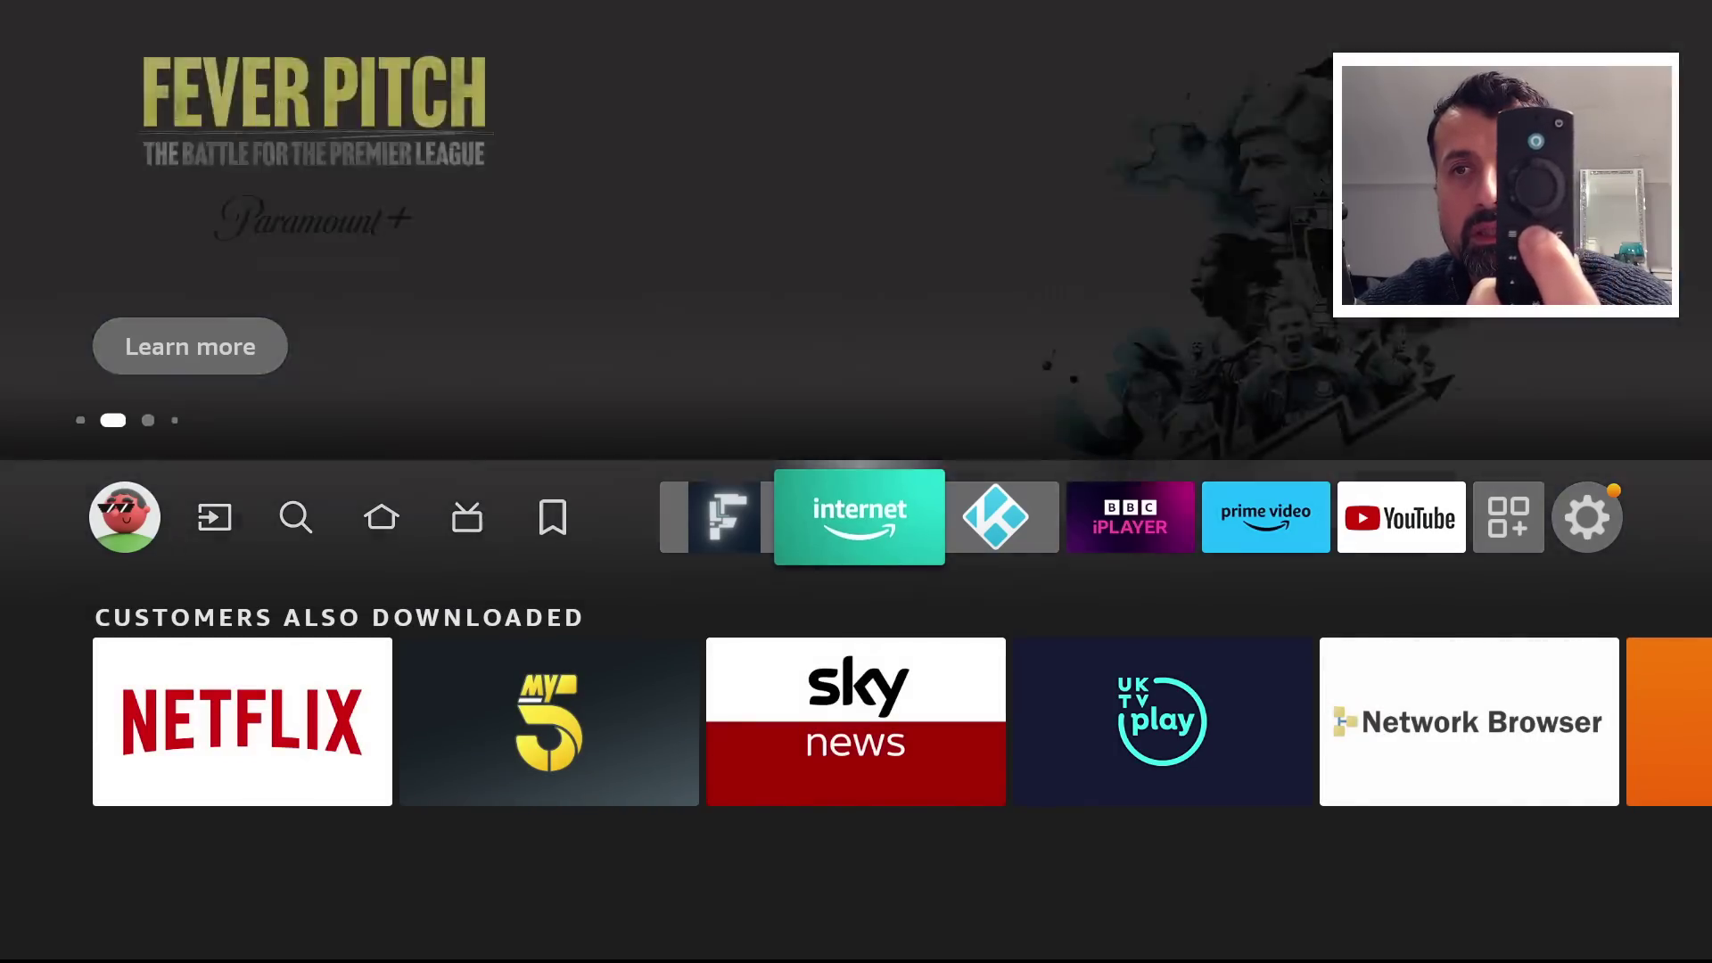
- Bring up the quick-access menu with the profiles, apps, sleep, mirroring and settings options, and return to the home screen
key(Home)
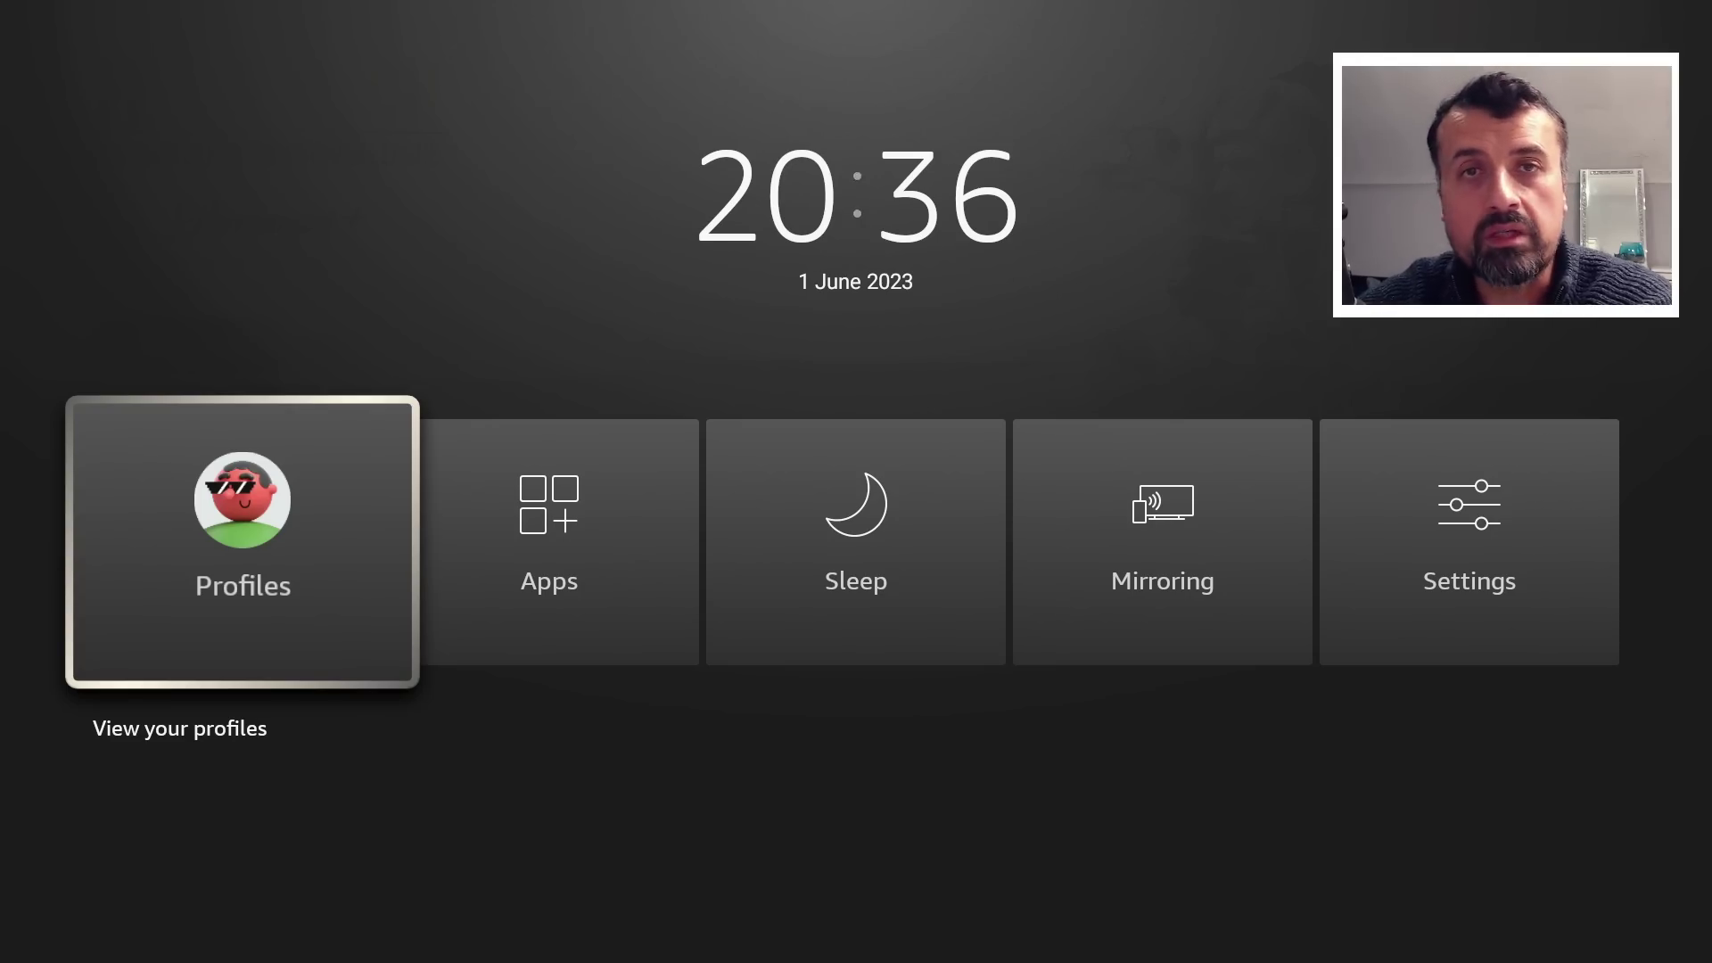
key(Escape)
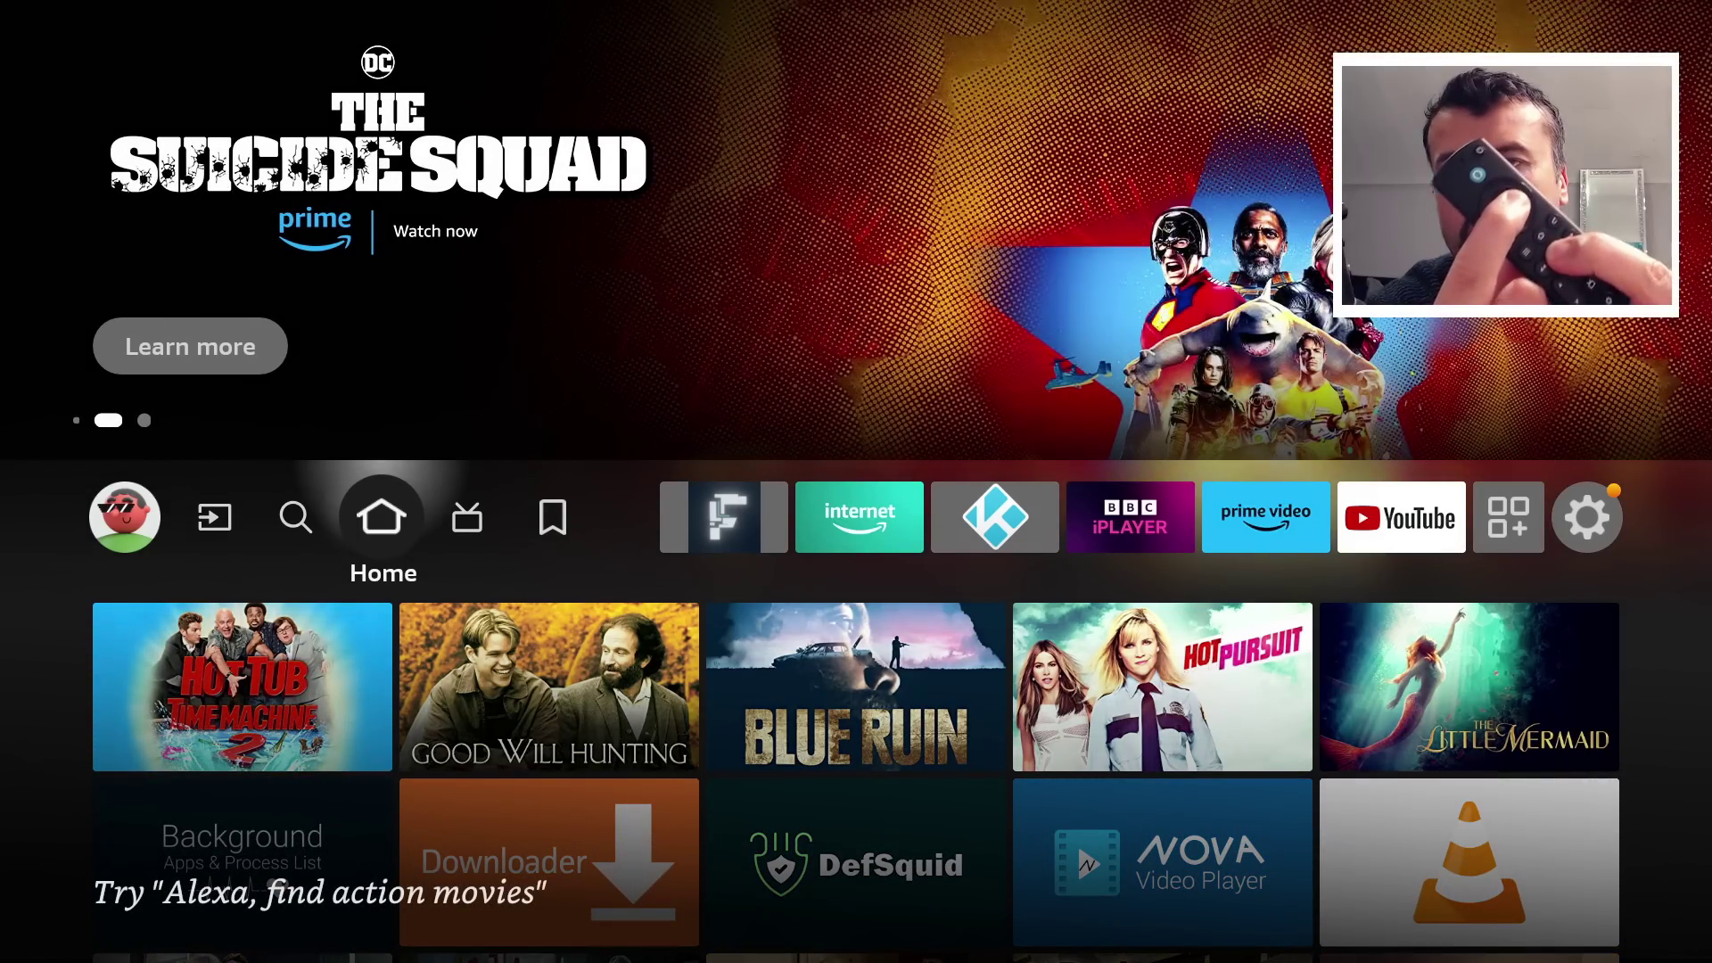
key(XF86PowerOff)
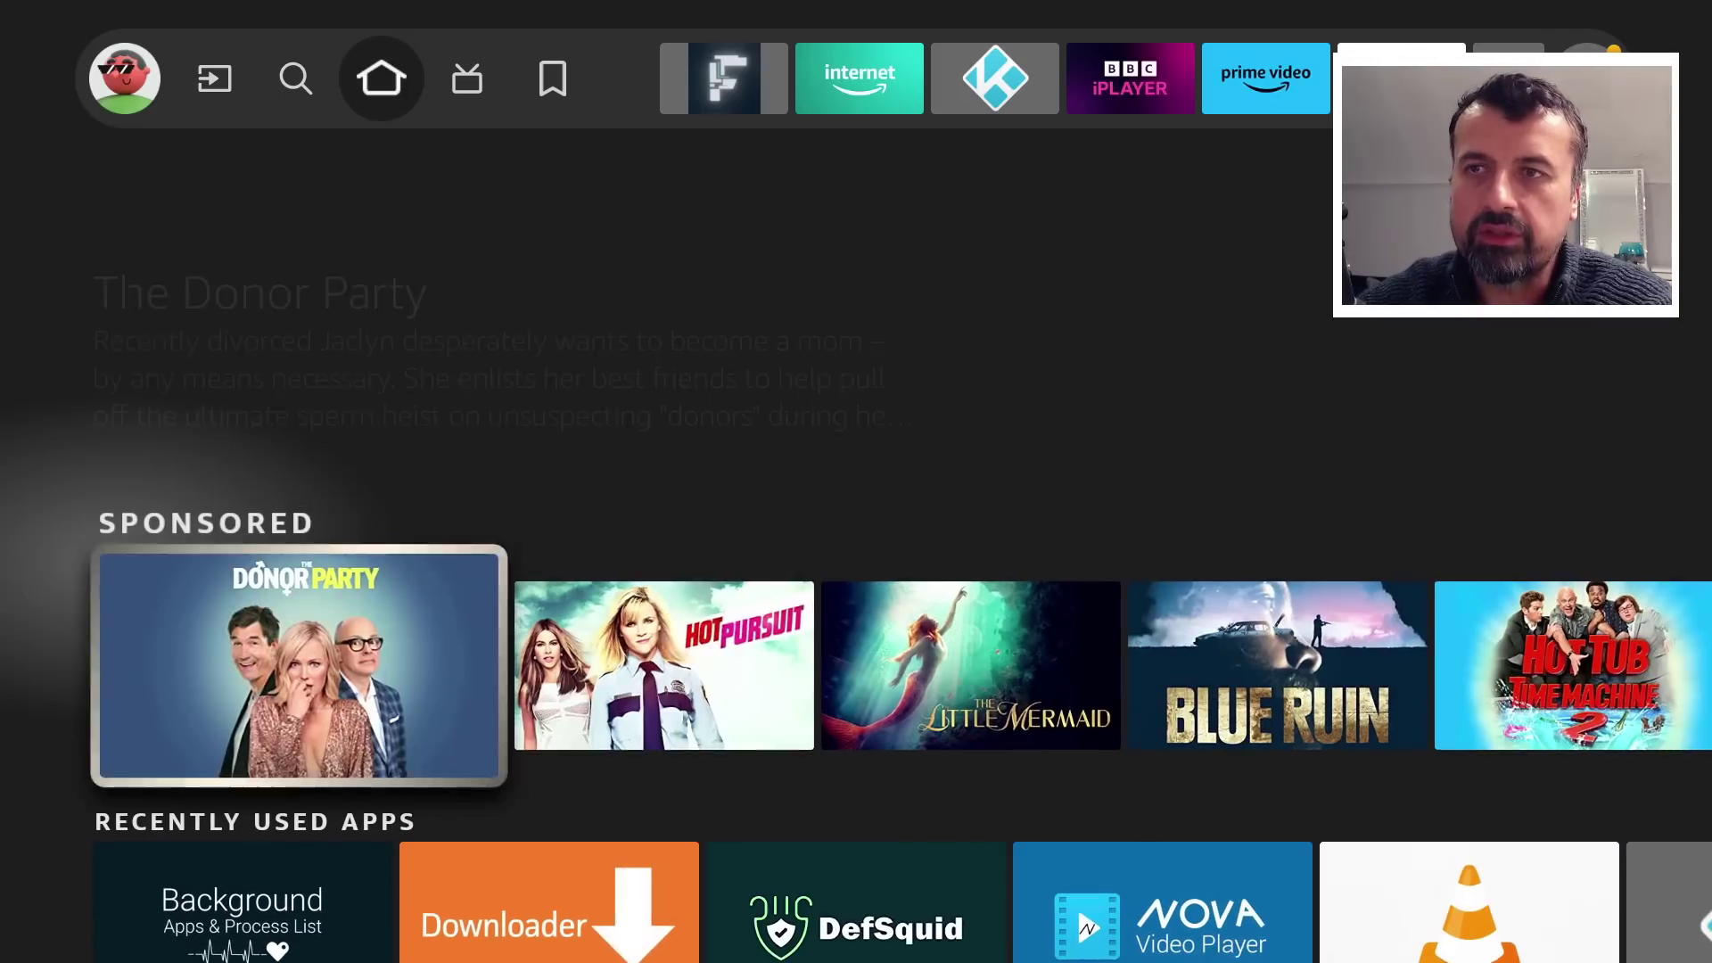
key(Right)
key(Right)
key(Up)
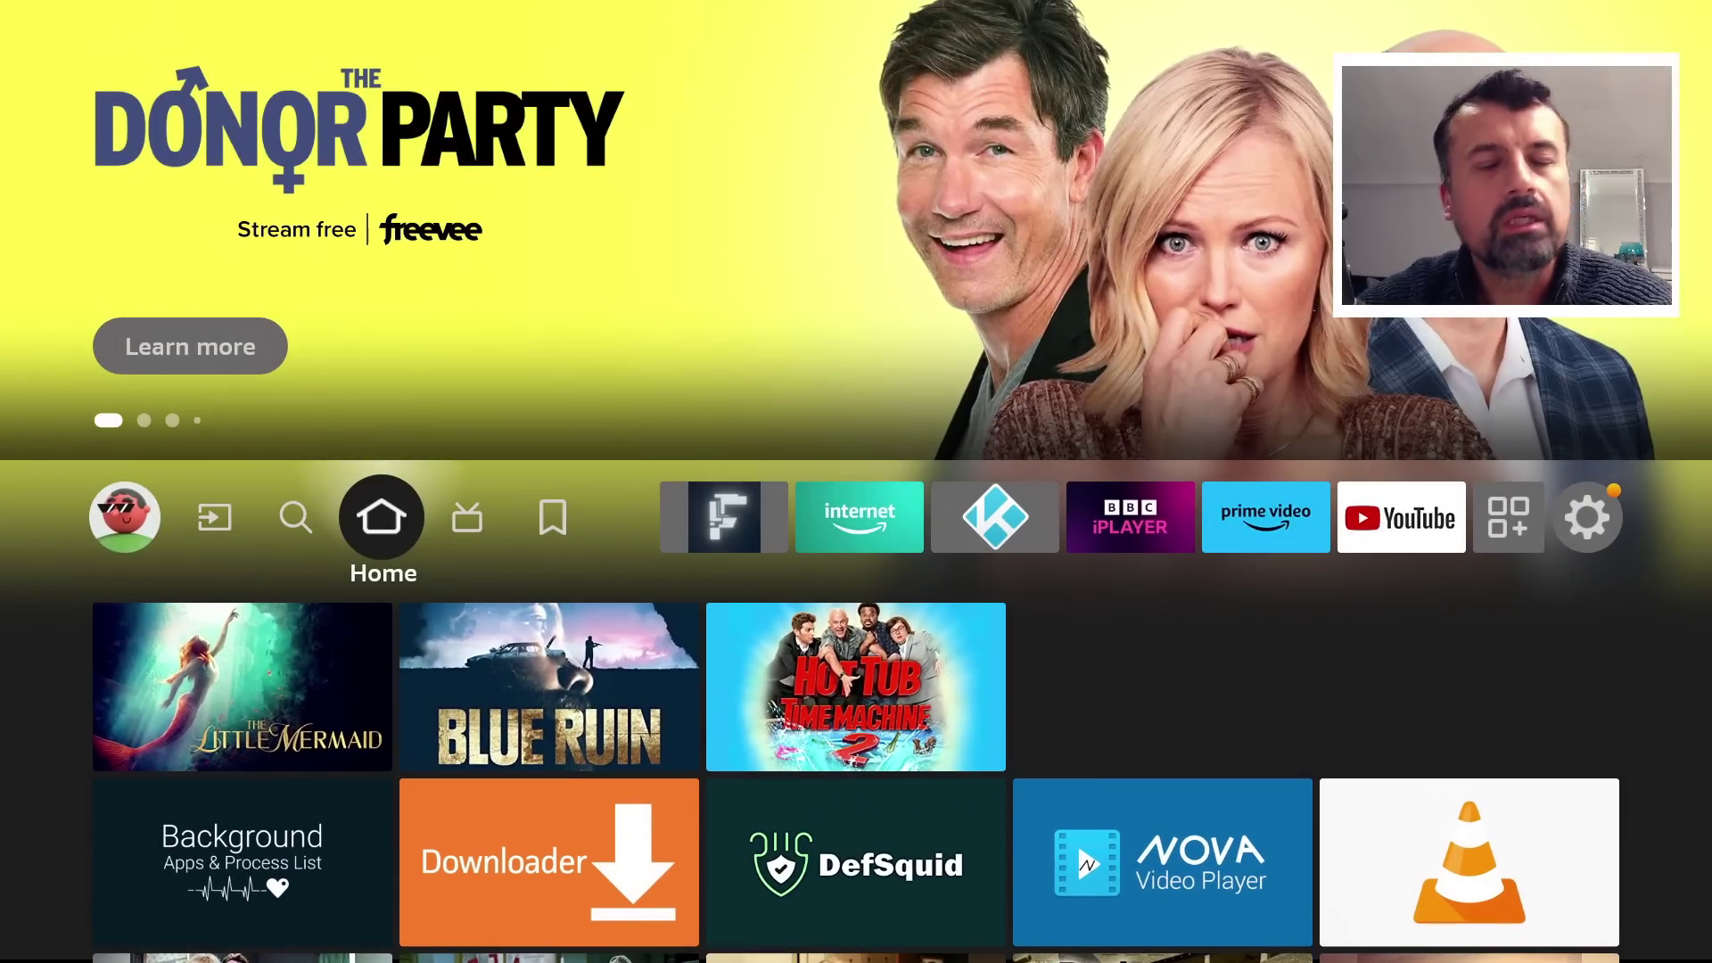